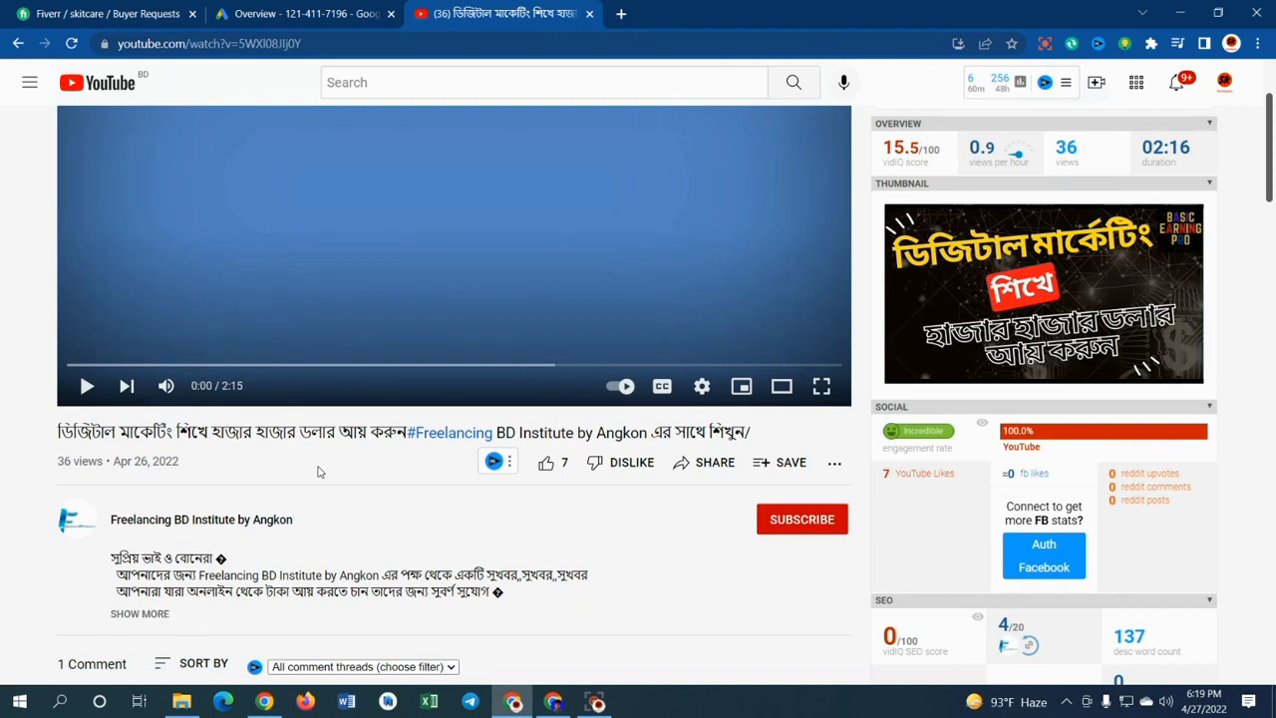
Examine the YouTube video page and the campaign performance overview in Google Ads.
scroll(318, 472, "up", 2)
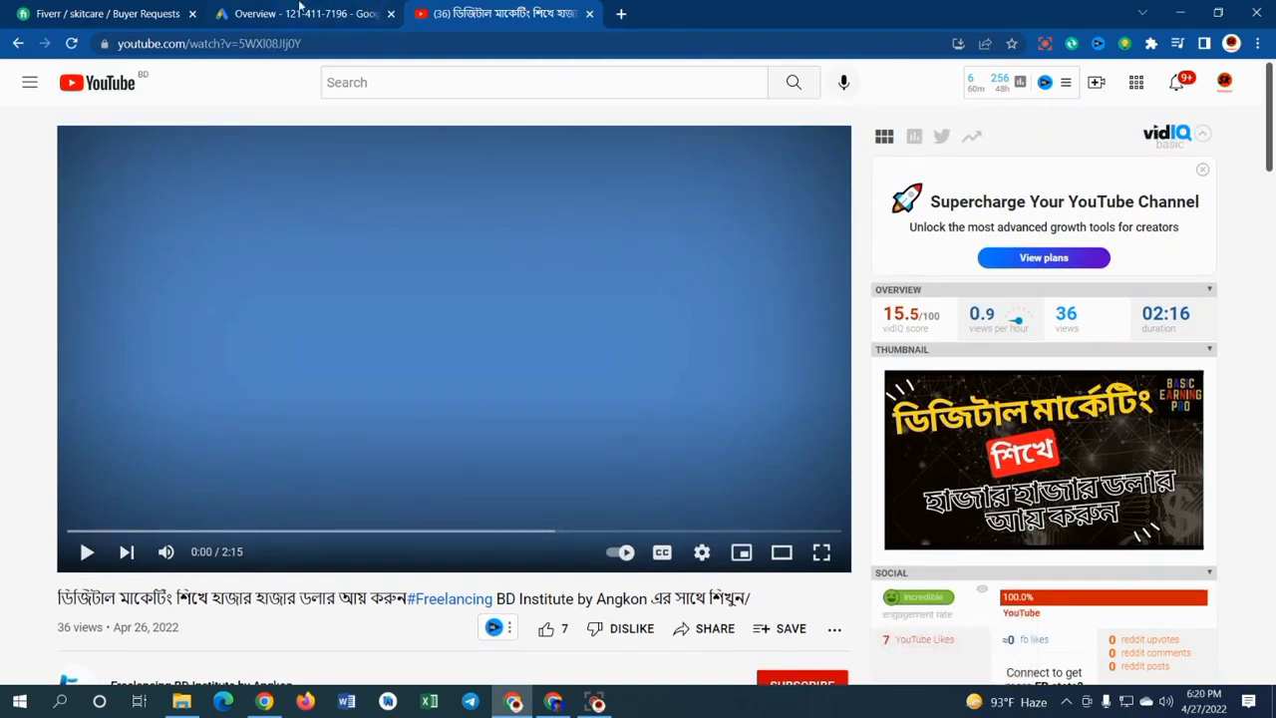
left_click(282, 8)
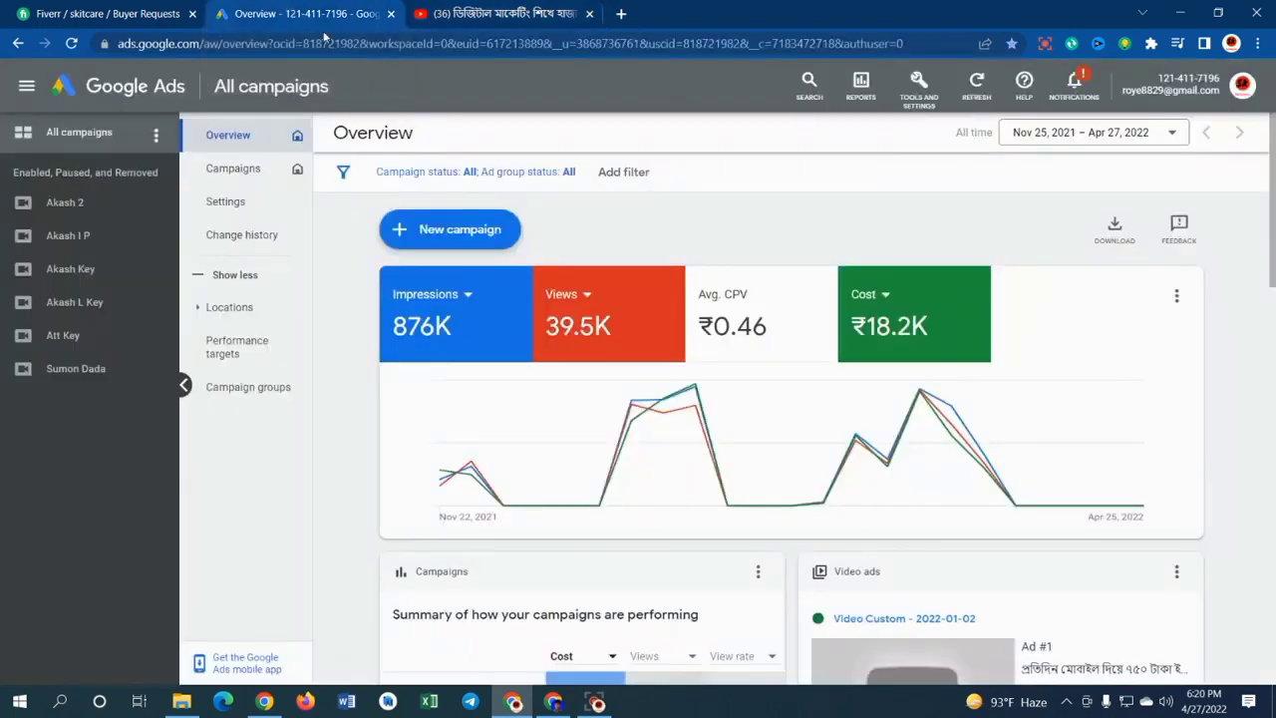
left_click(501, 12)
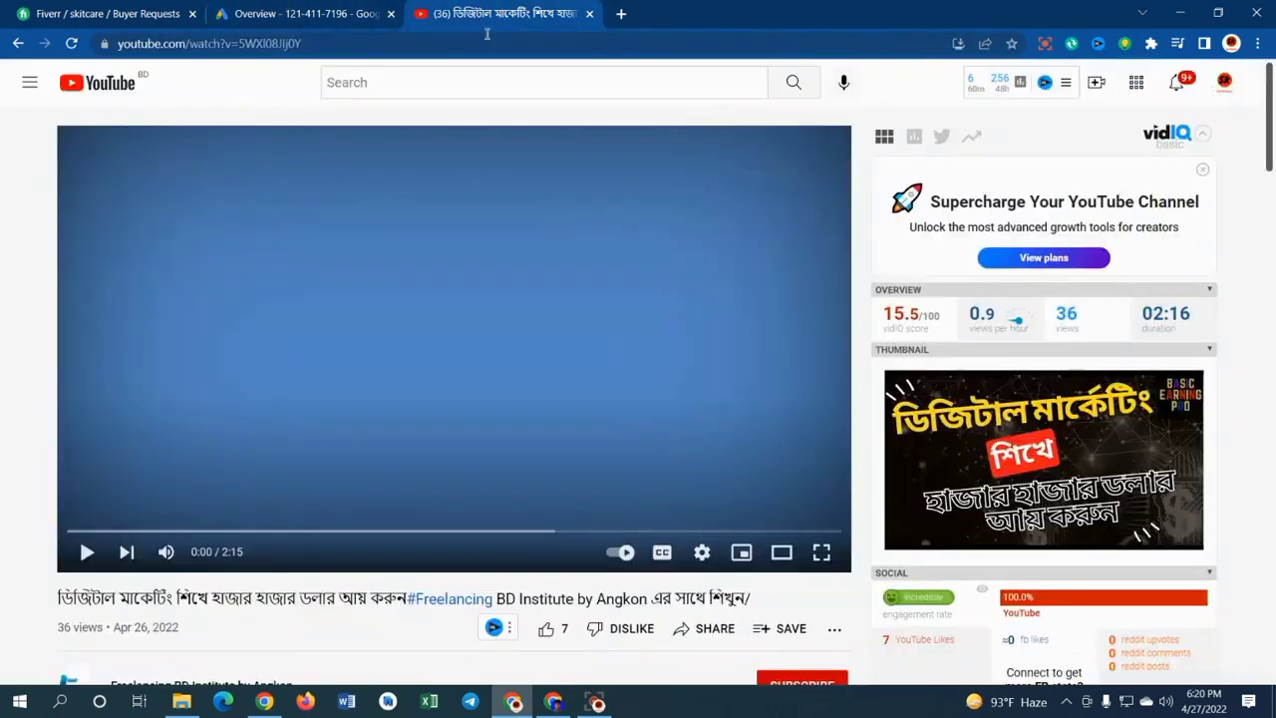
left_click(312, 13)
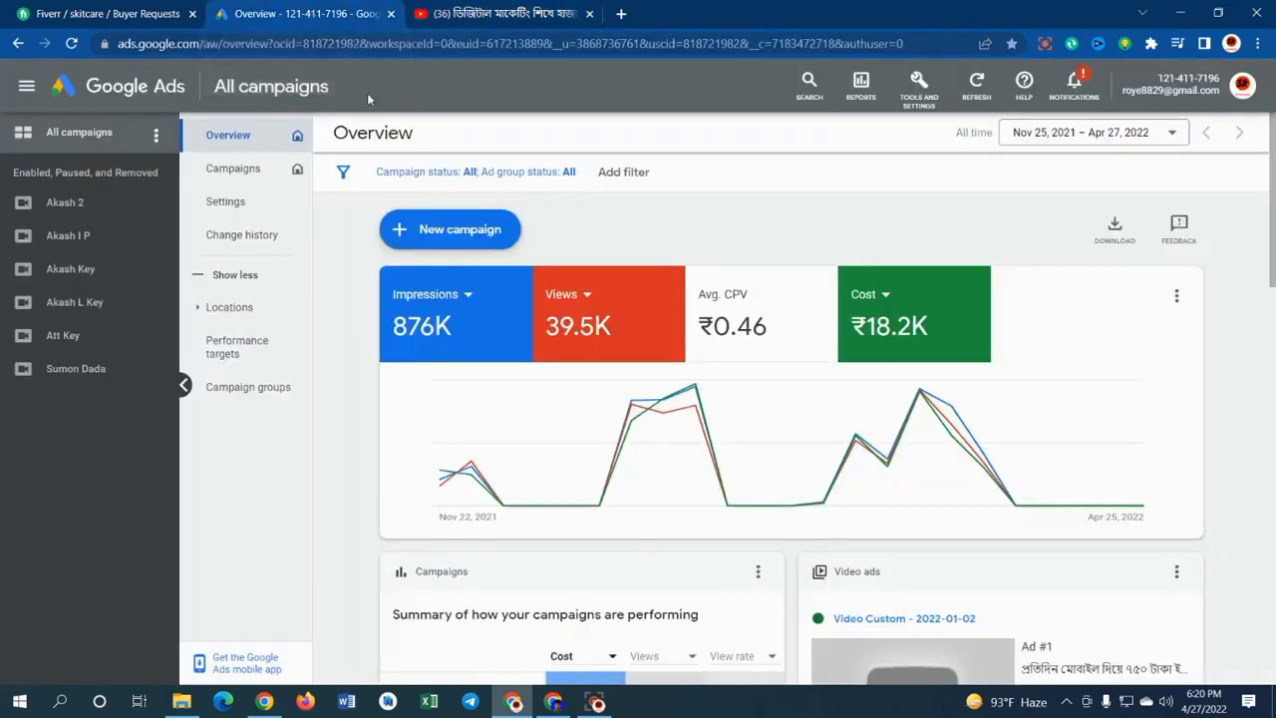
scroll(484, 293, "down", 10)
scroll(485, 312, "up", 10)
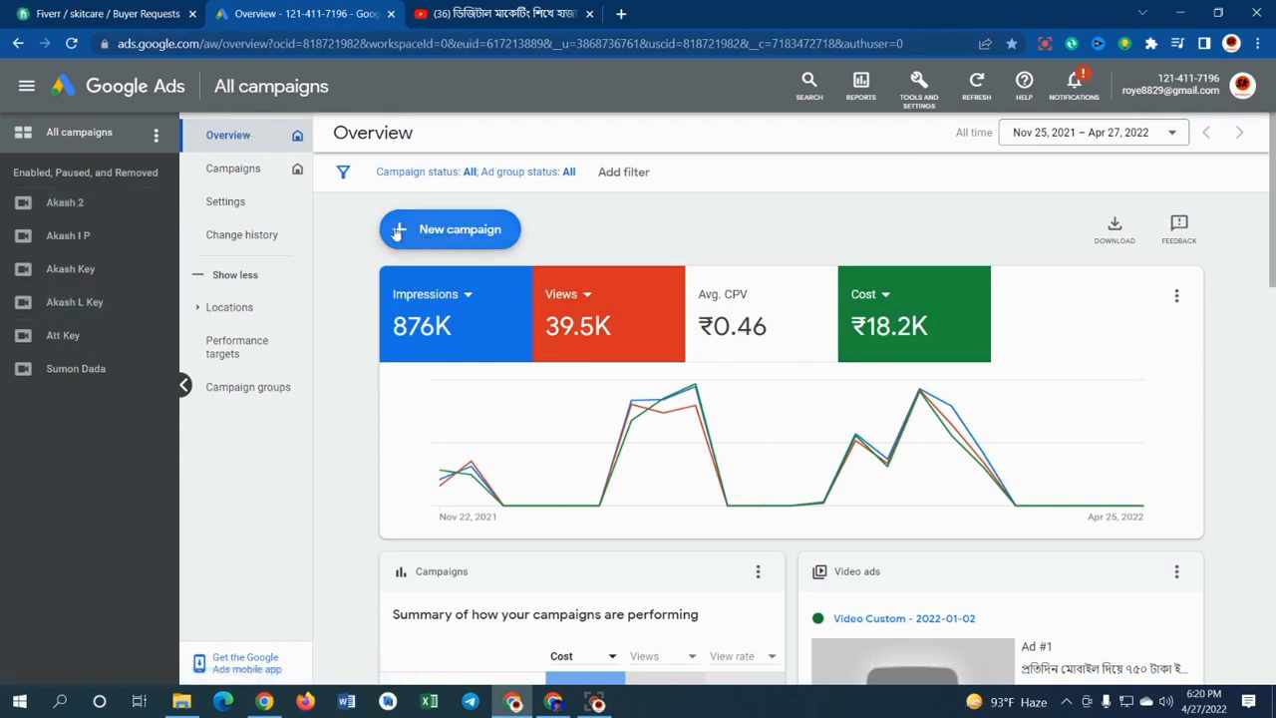
key("ctrl+plus")
key("ctrl+plus")
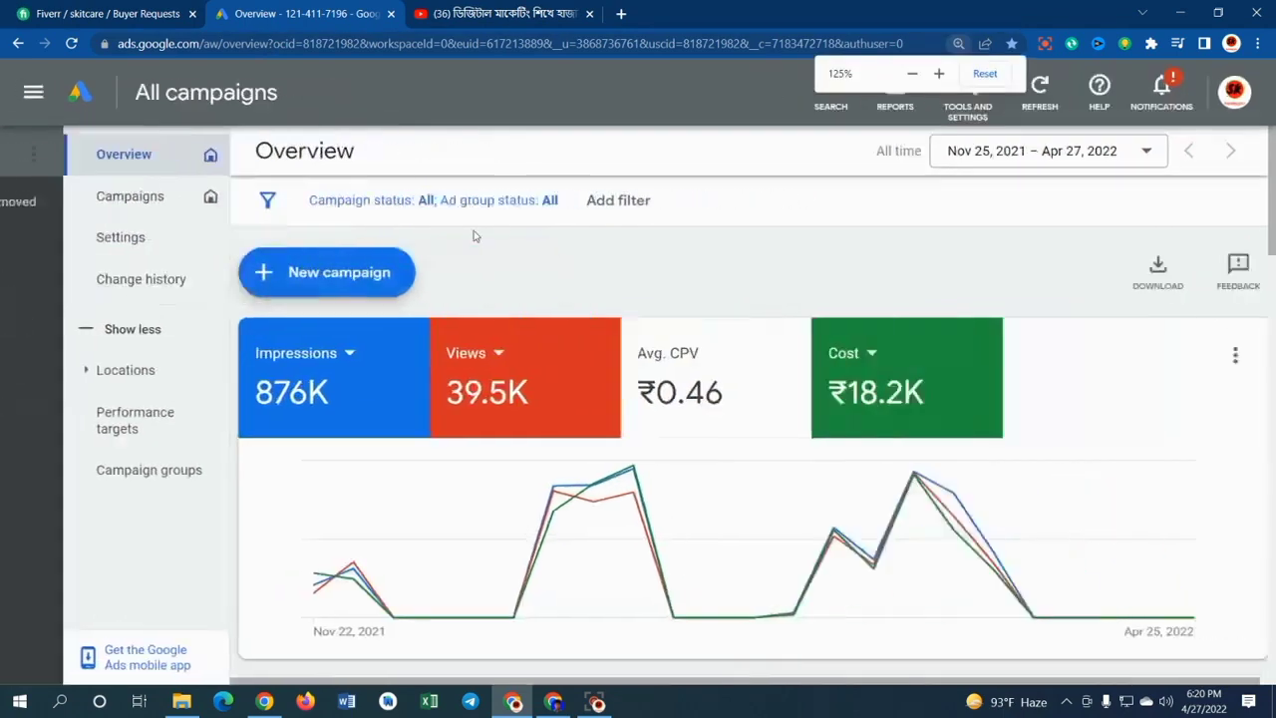
scroll(306, 267, "down", 3)
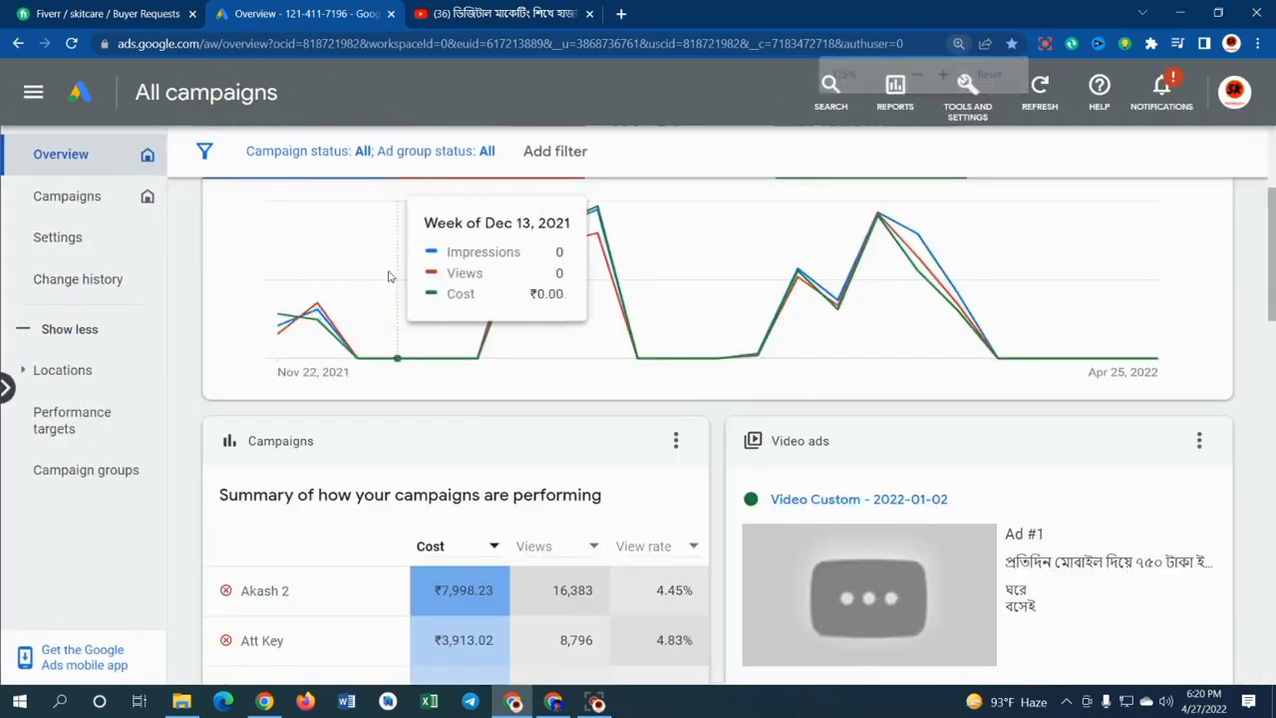
scroll(399, 299, "up", 3)
key("ctrl+minus")
key("ctrl+minus")
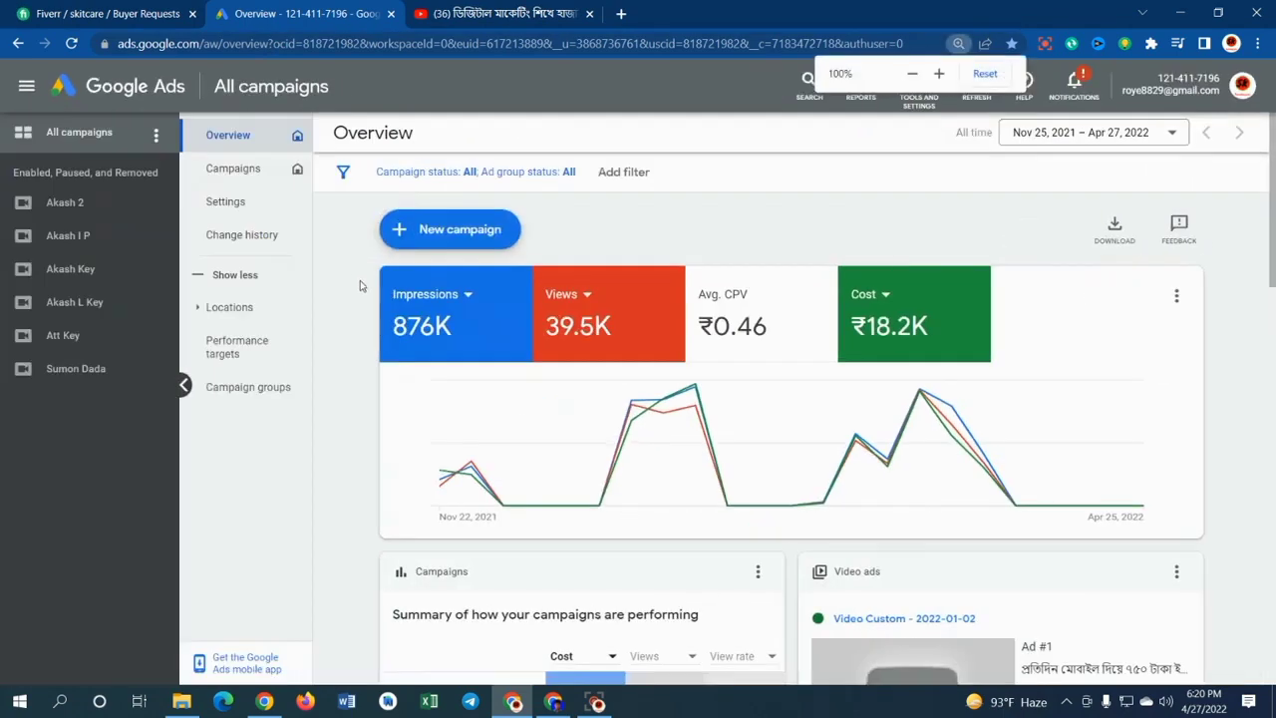
Create a new Video campaign without a goal's guidance, using the Custom video campaign subtype.
left_click(432, 241)
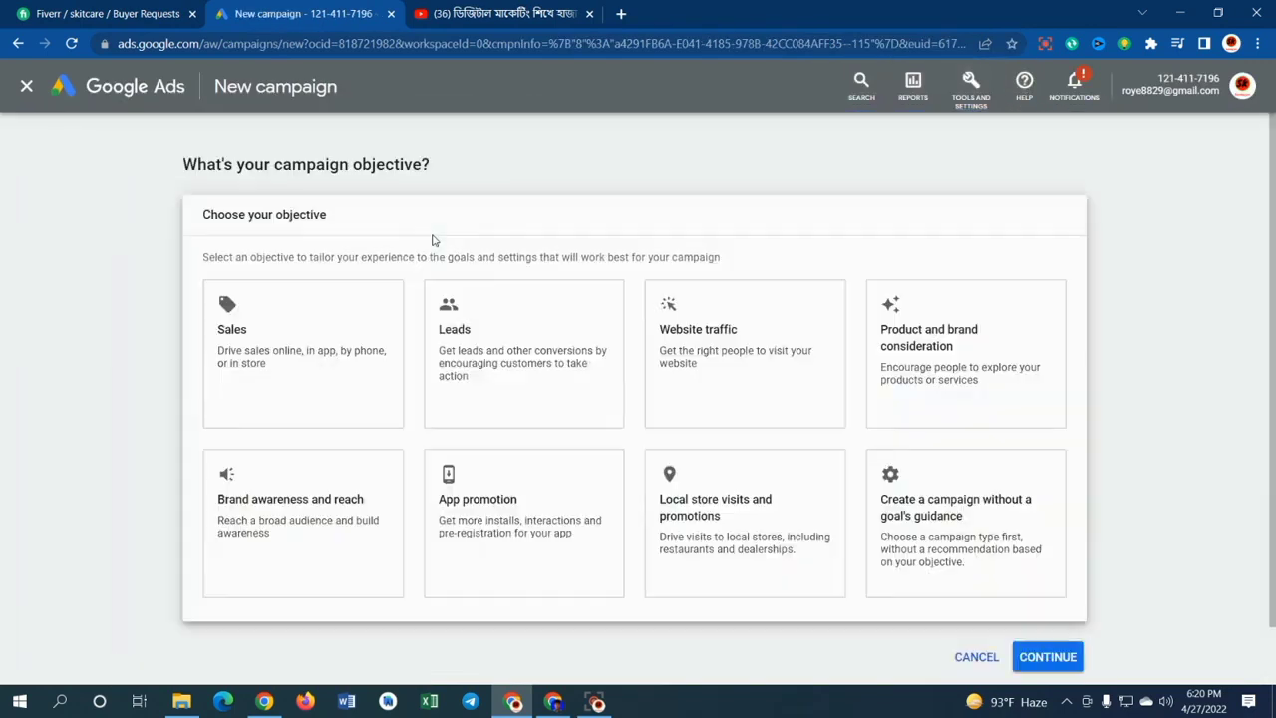
scroll(404, 256, "down", 1)
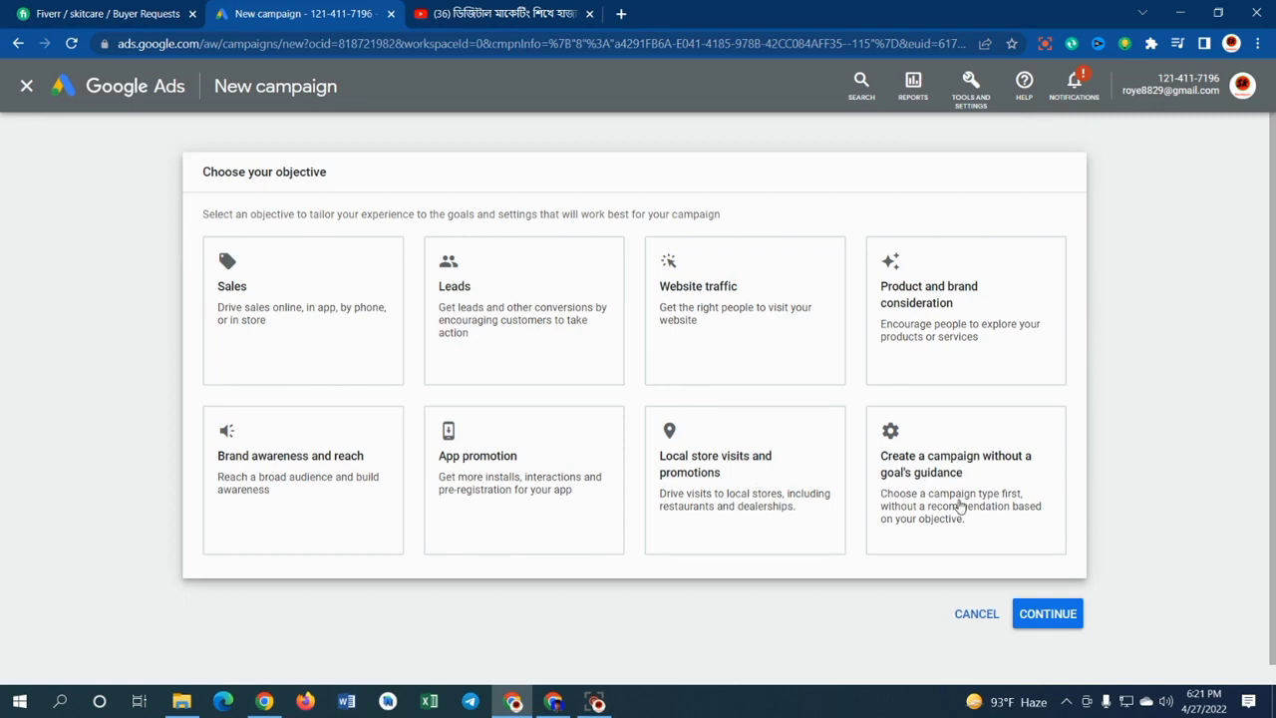
scroll(955, 509, "down", 1)
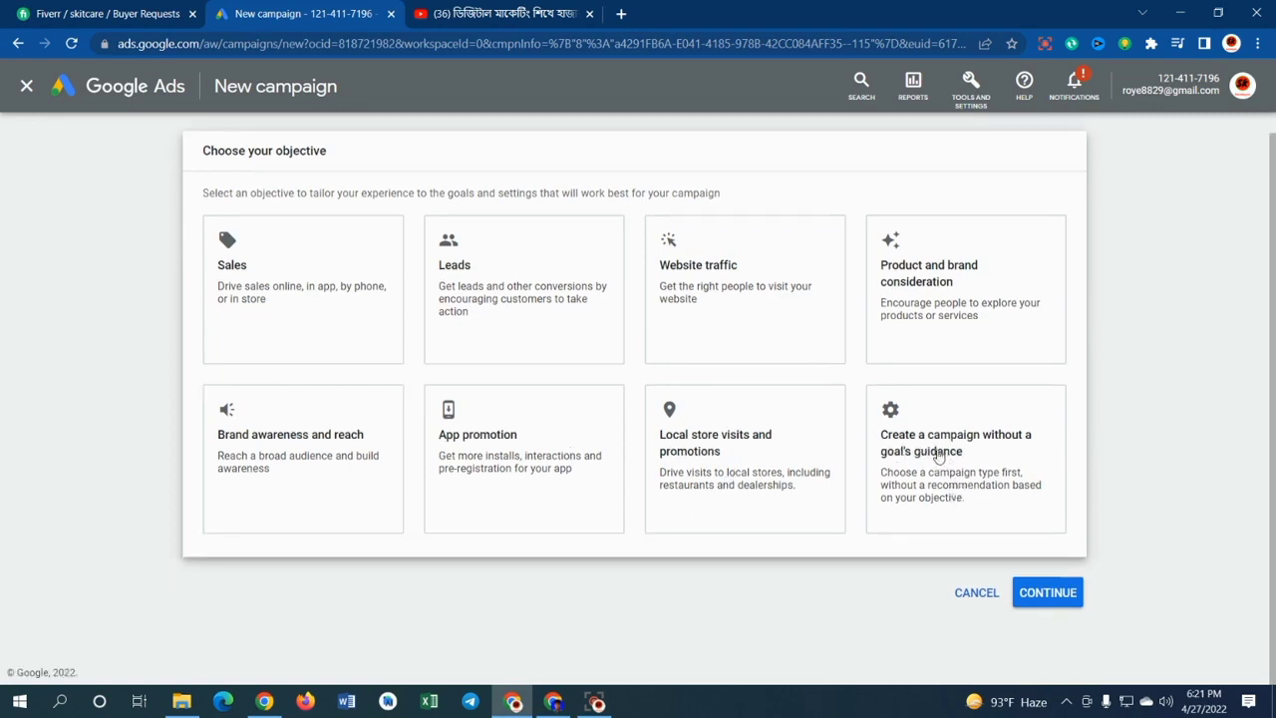
left_click(973, 467)
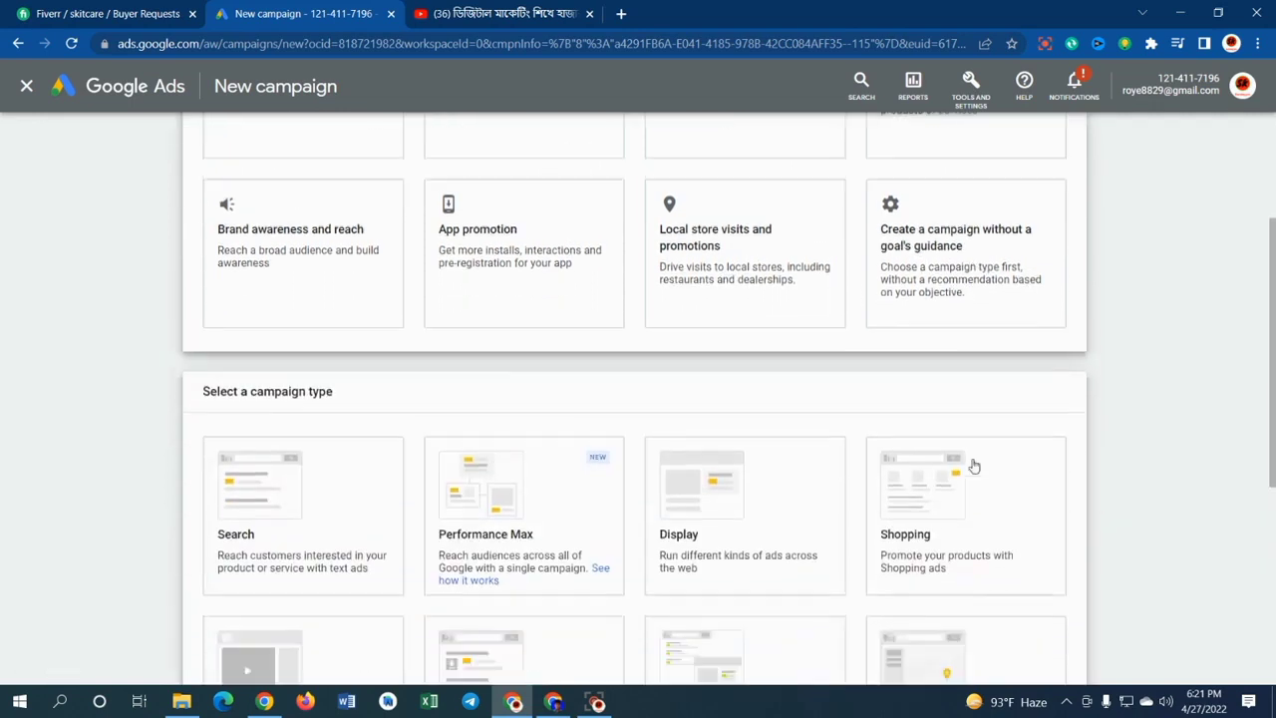
scroll(276, 442, "down", 1)
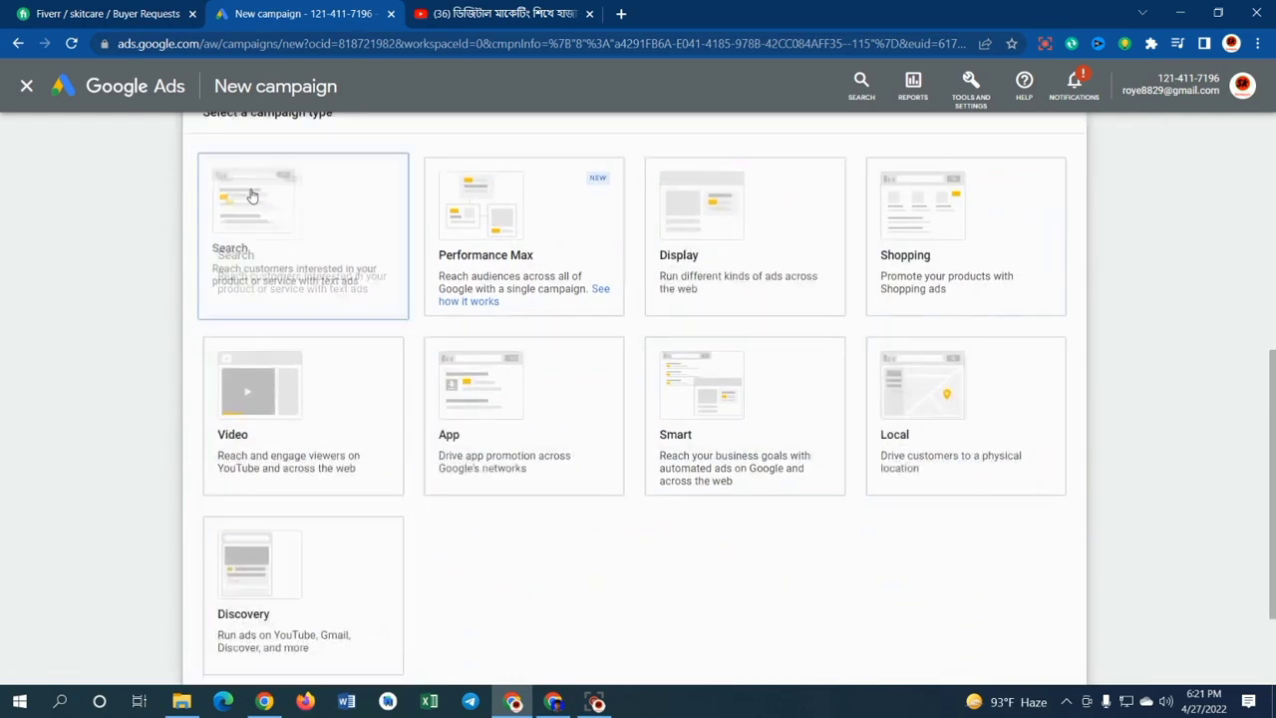
left_click(271, 414)
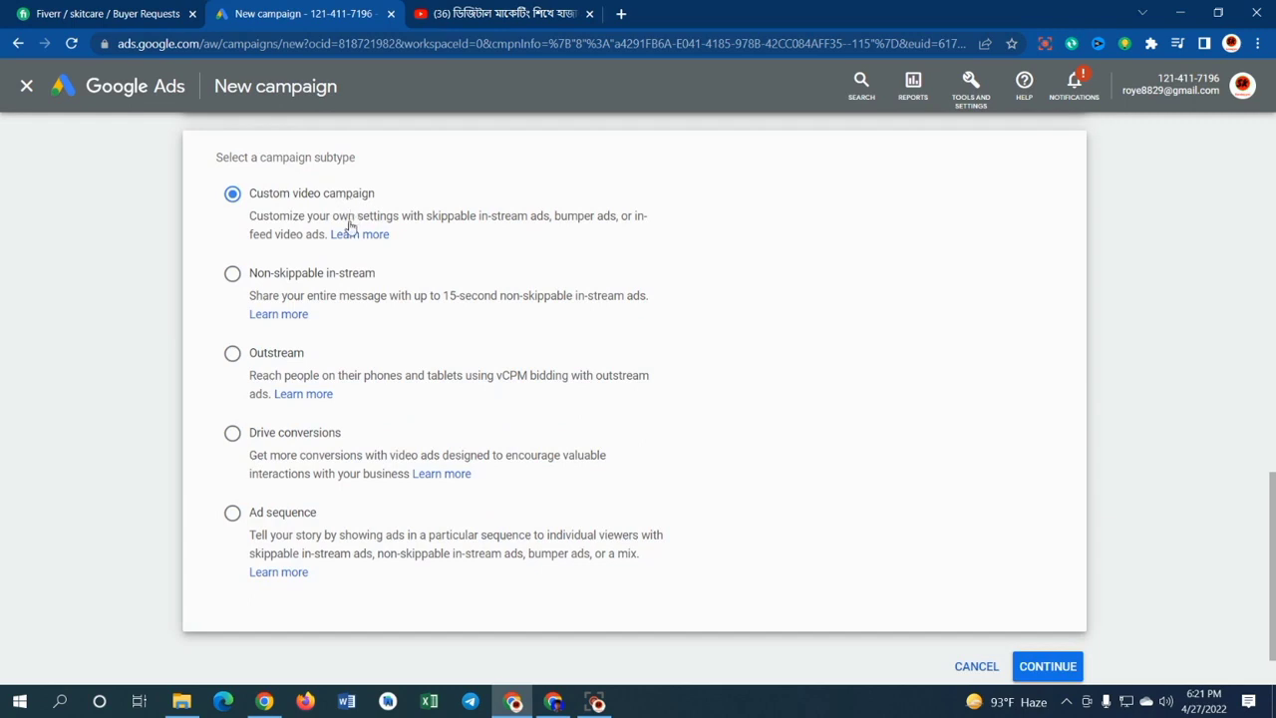
left_click(1050, 664)
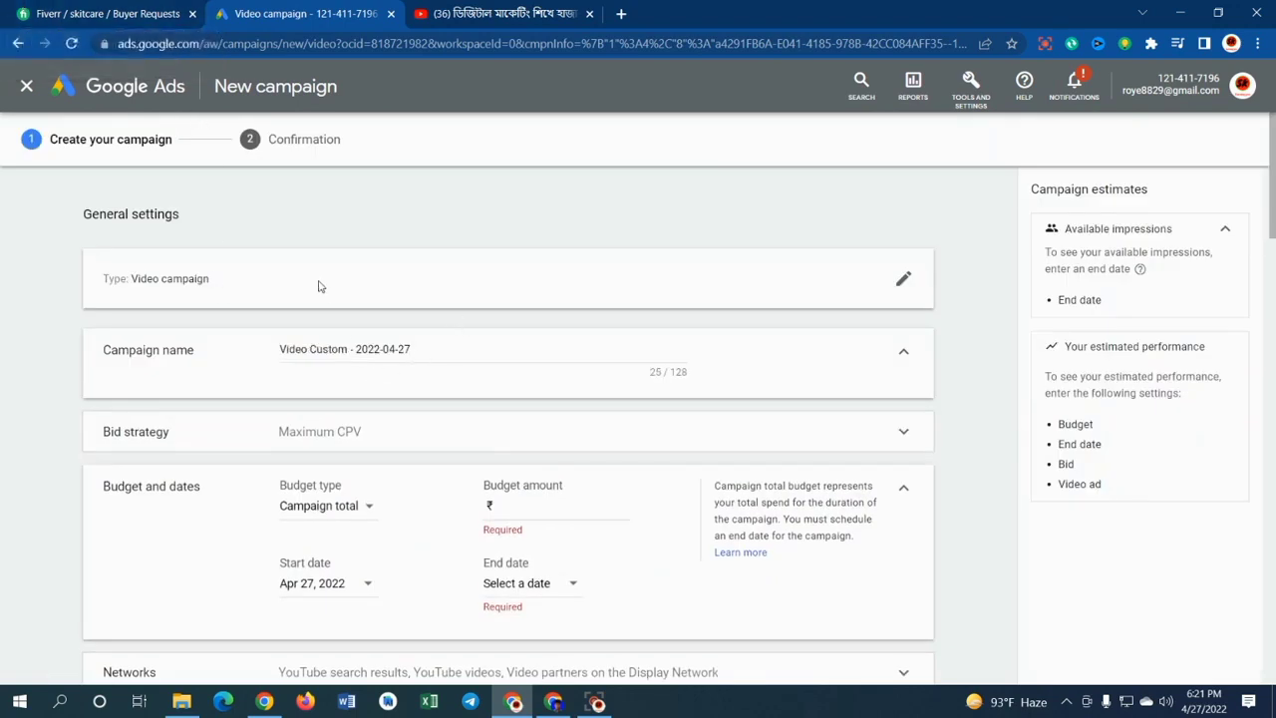
Replace "Video Custom" in the campaign name with "bd institute", keeping the date suffix.
scroll(10, 291, "down", 1)
scroll(206, 316, "up", 1)
left_click(396, 349)
left_click_drag(350, 349, 242, 355)
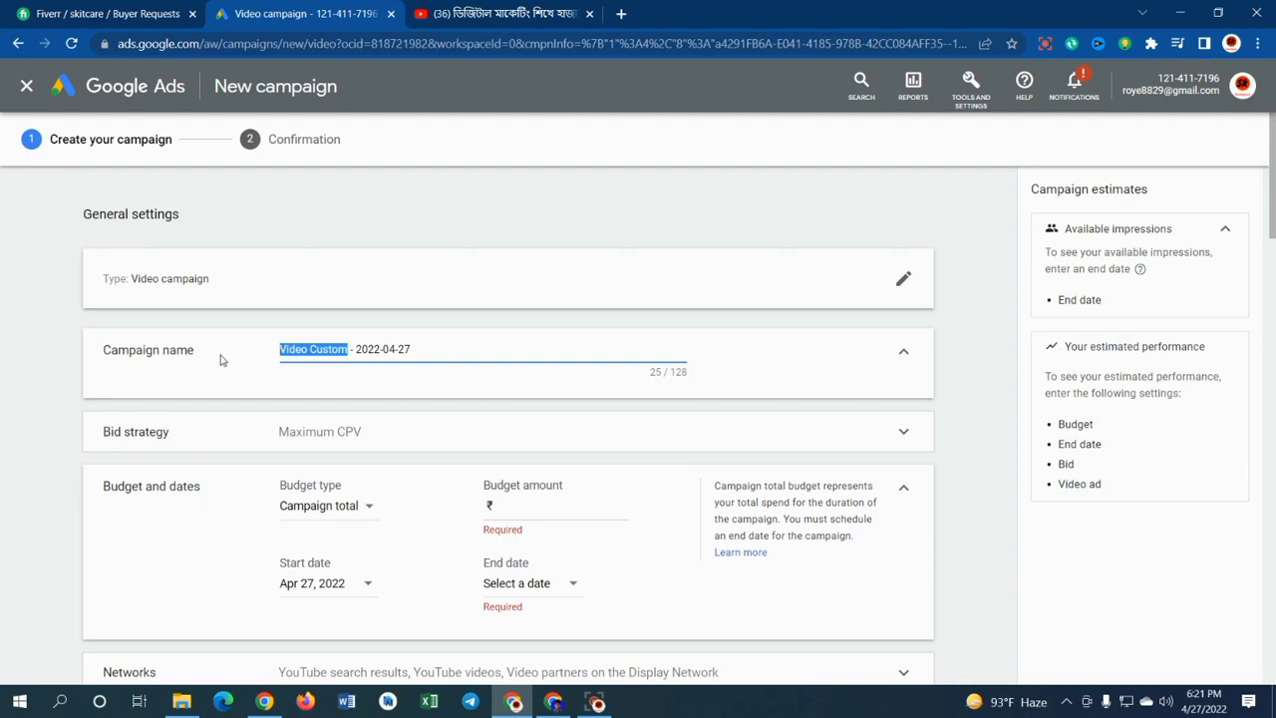
type("bd in")
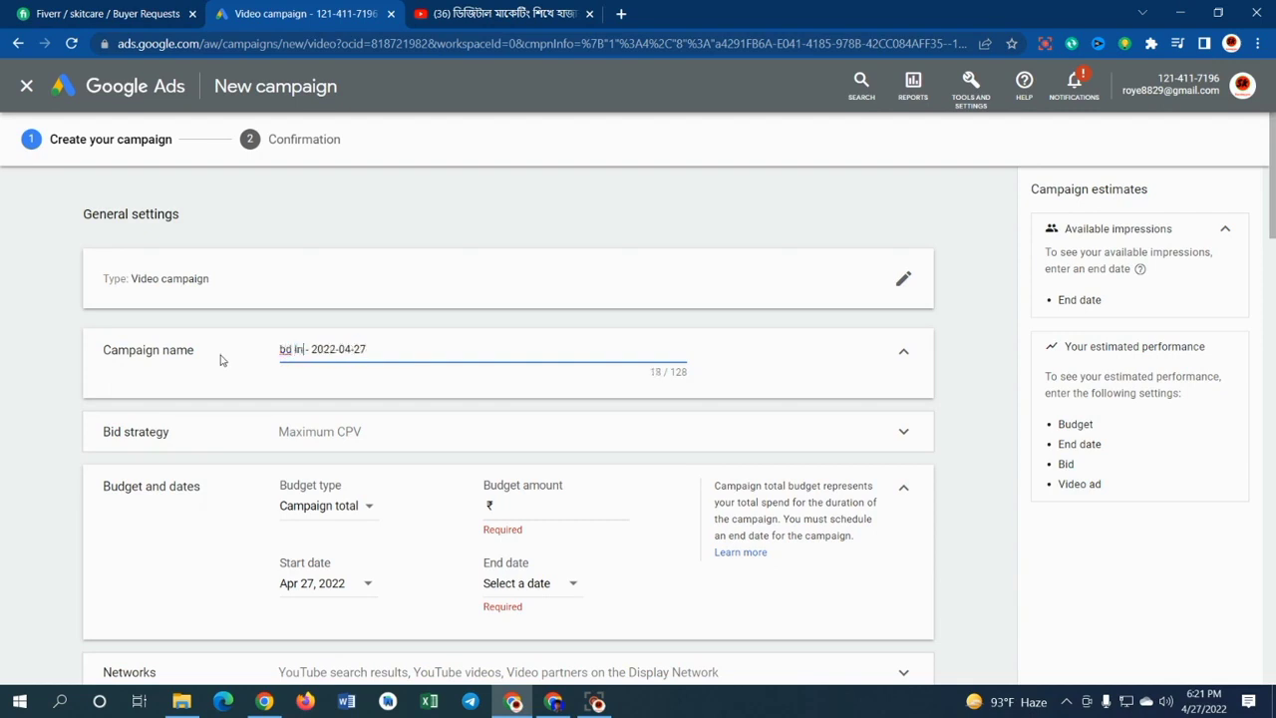
type("stitu")
type("dr")
key("BackSpace")
type("e")
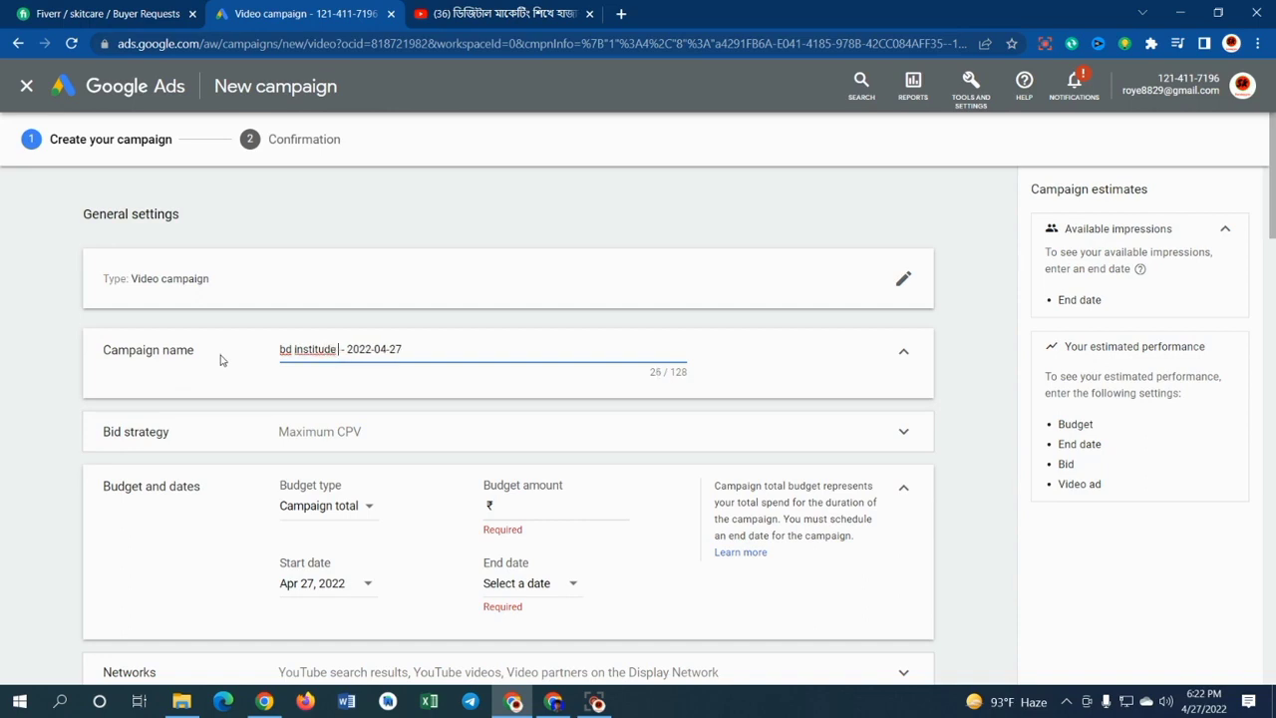
right_click(320, 346)
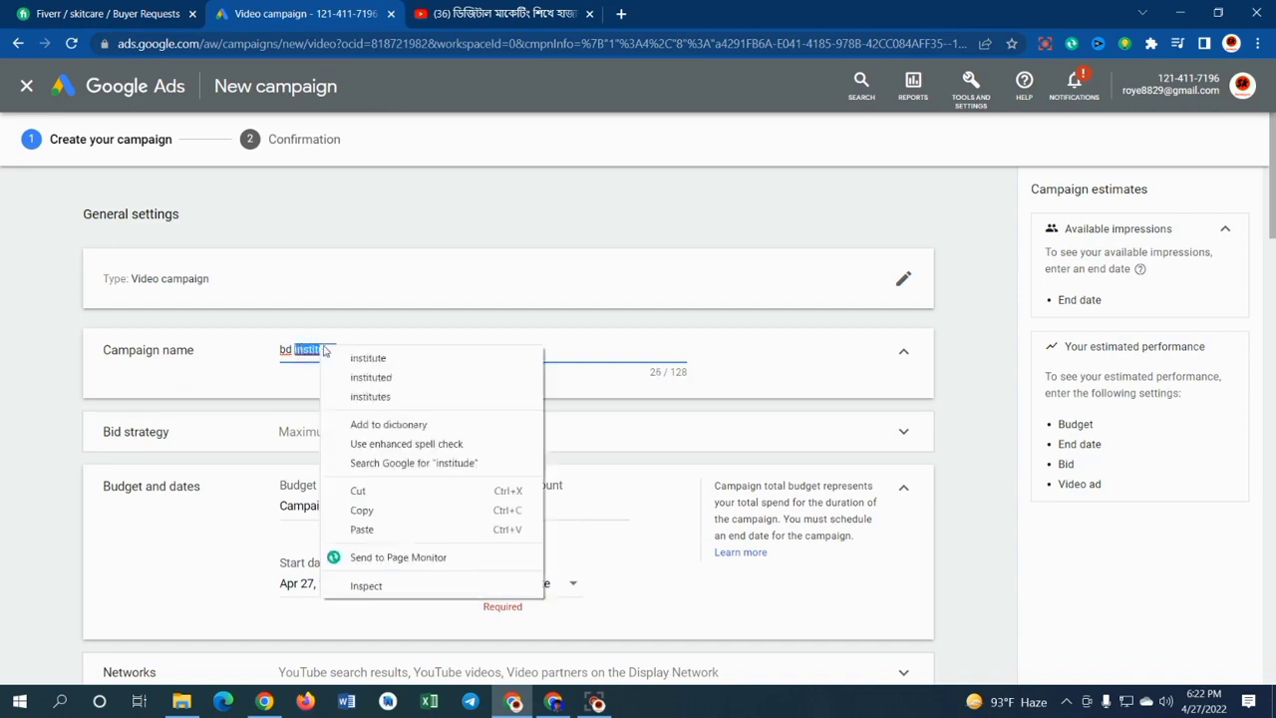
left_click(368, 358)
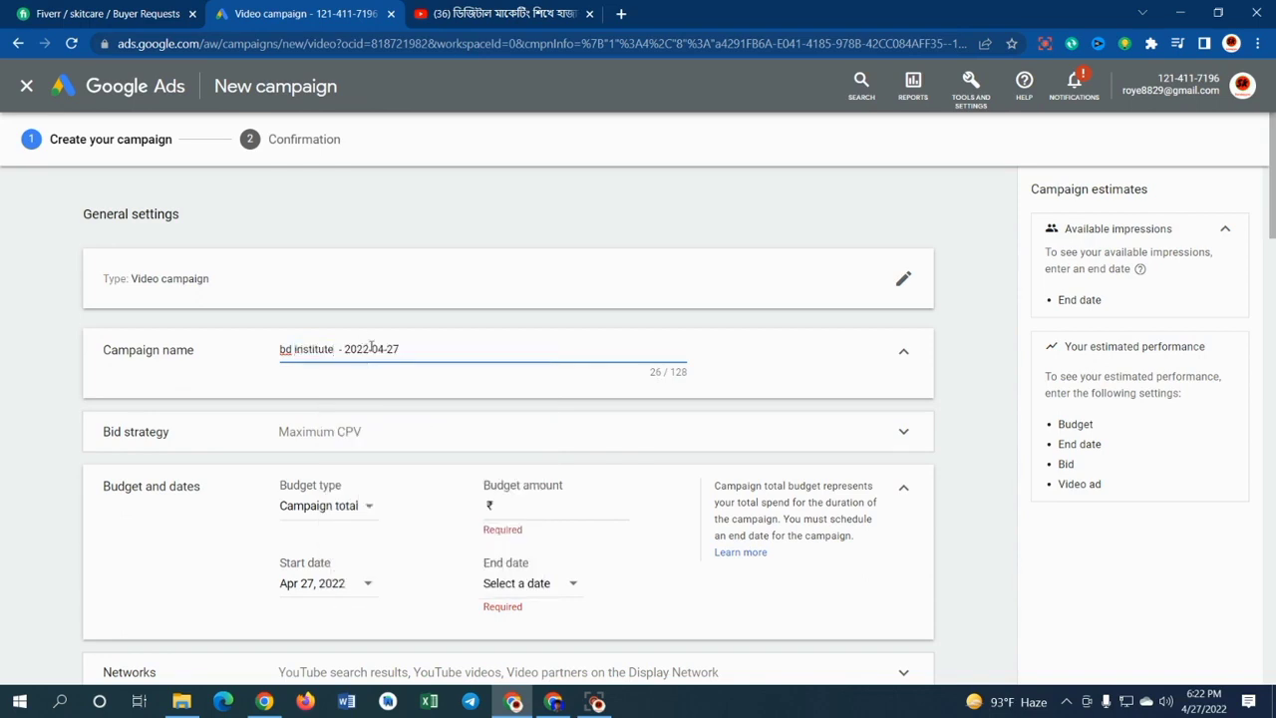
Add "by" and the instructor's name after "bd institute" in the campaign name.
type("by")
type("akhilo")
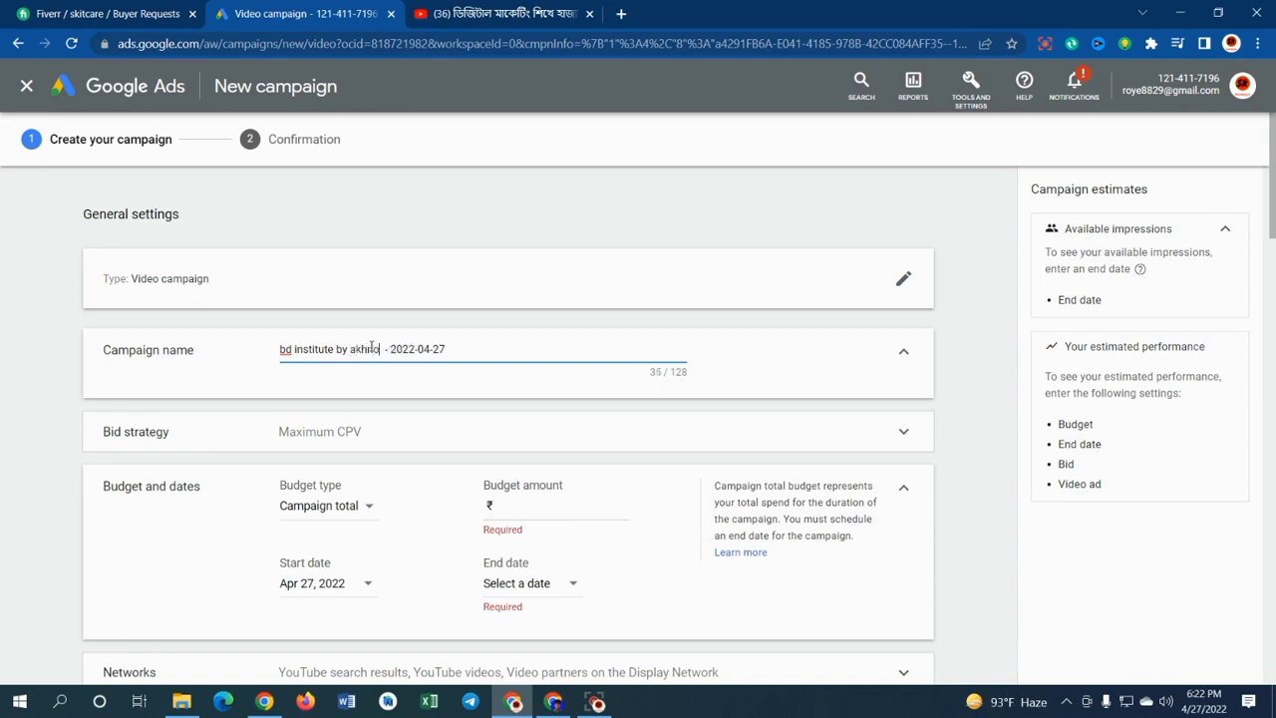
key("BackSpace")
key("BackSpace")
key("BackSpace")
type("nkgho")
type("ng")
type("hon")
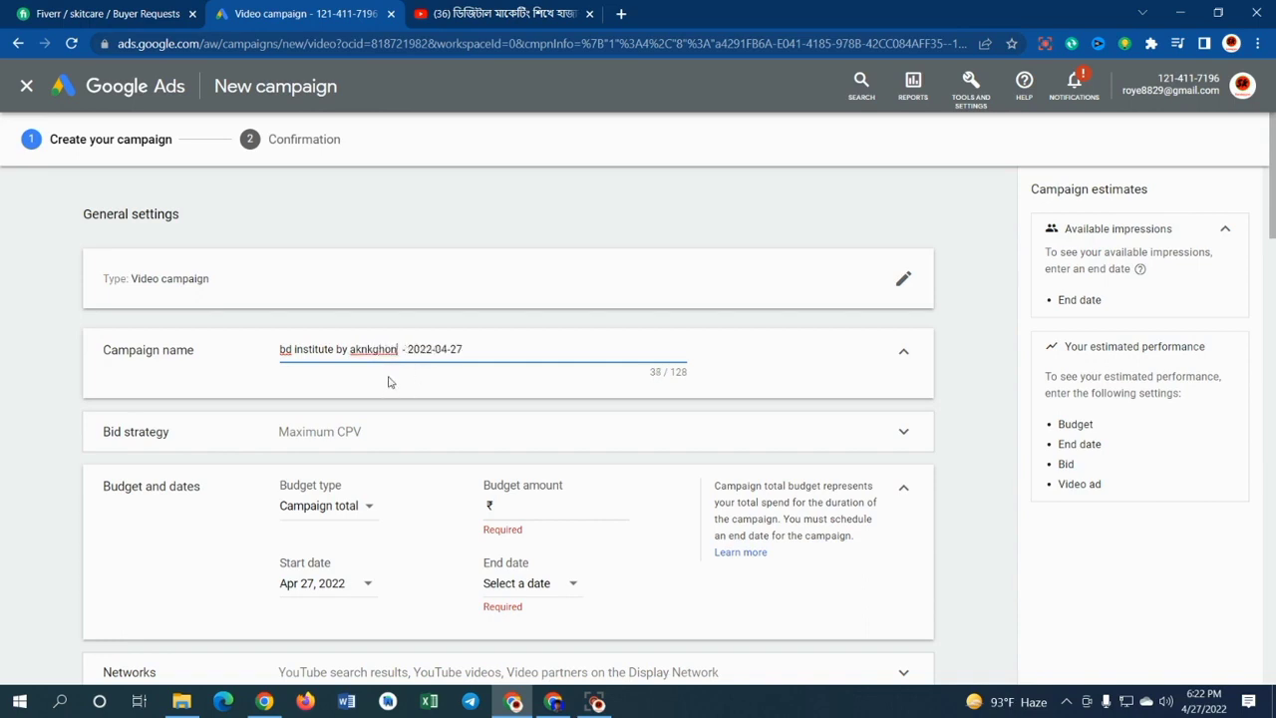
Expand the bid strategy settings and choose Maximum CPV as the campaign's bid strategy.
scroll(374, 394, "down", 1)
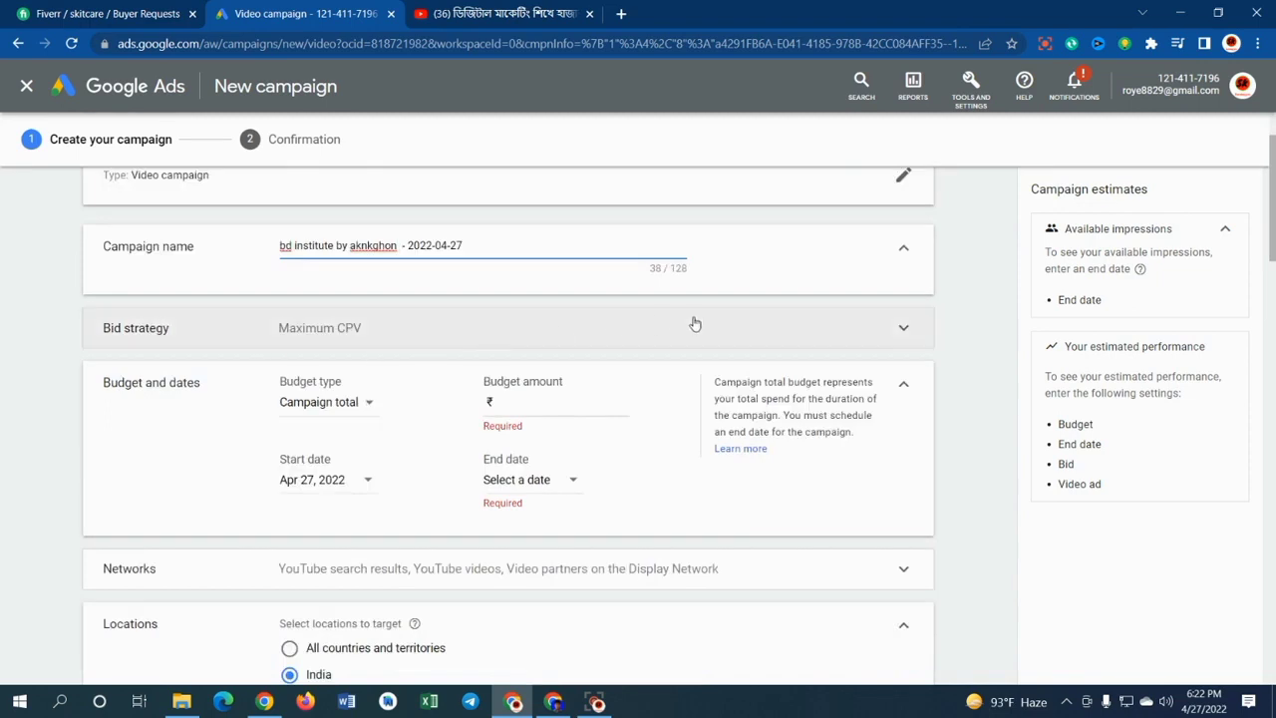
left_click(910, 330)
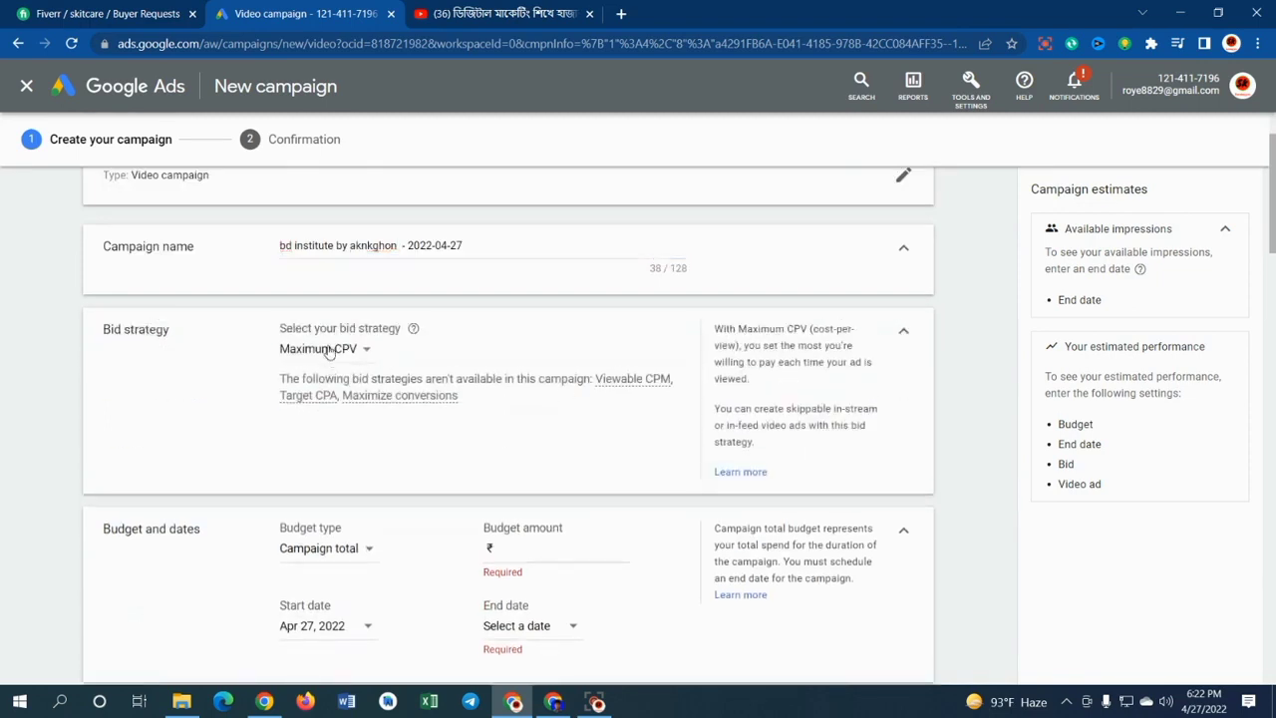
left_click(367, 353)
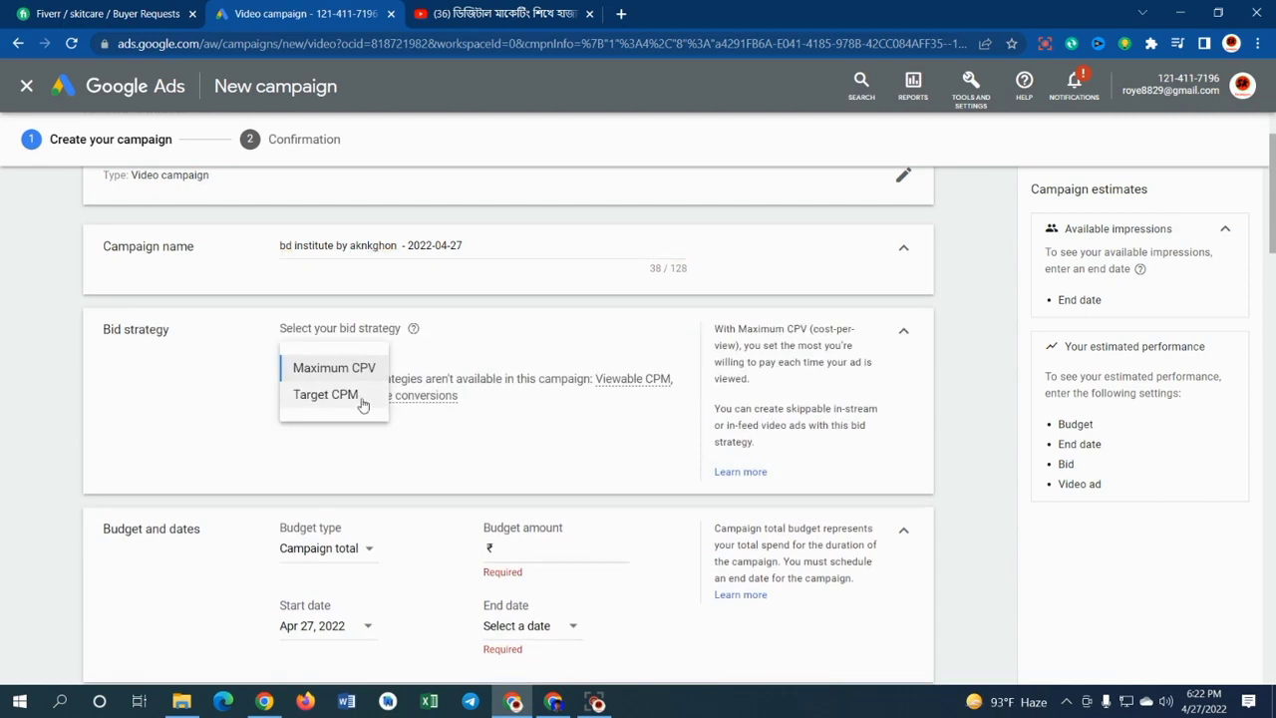
left_click(345, 373)
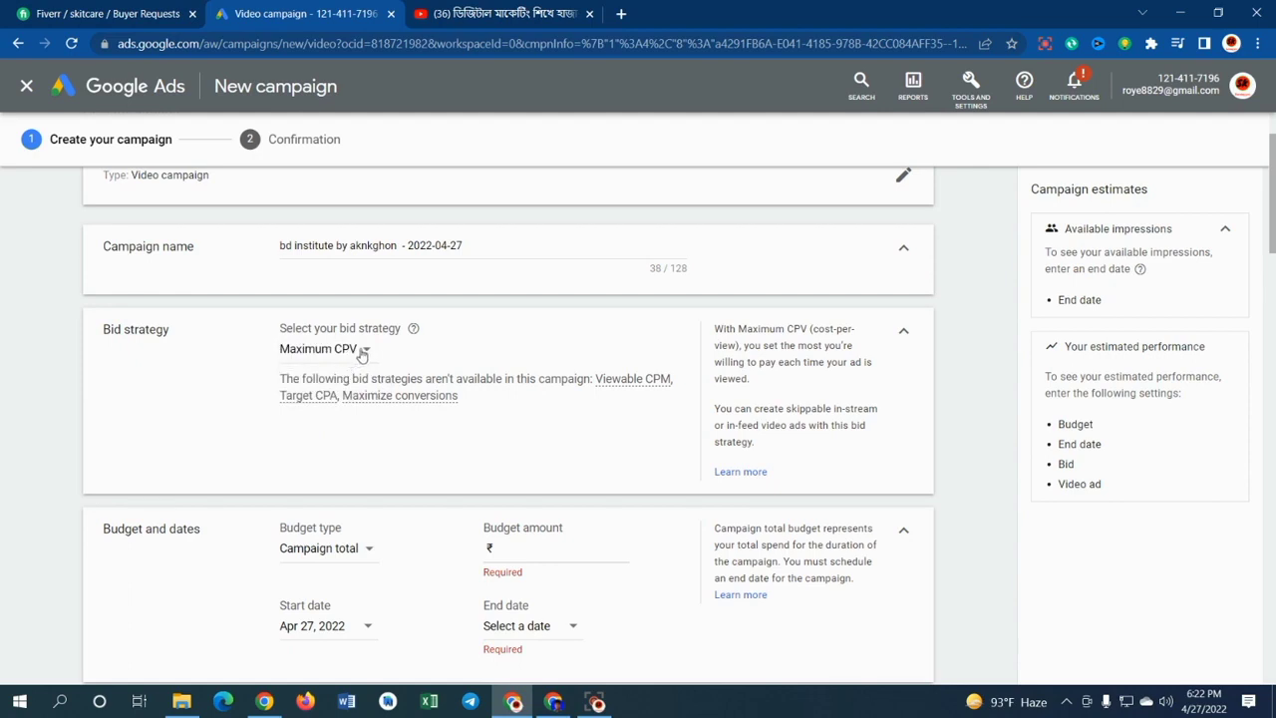
left_click(359, 357)
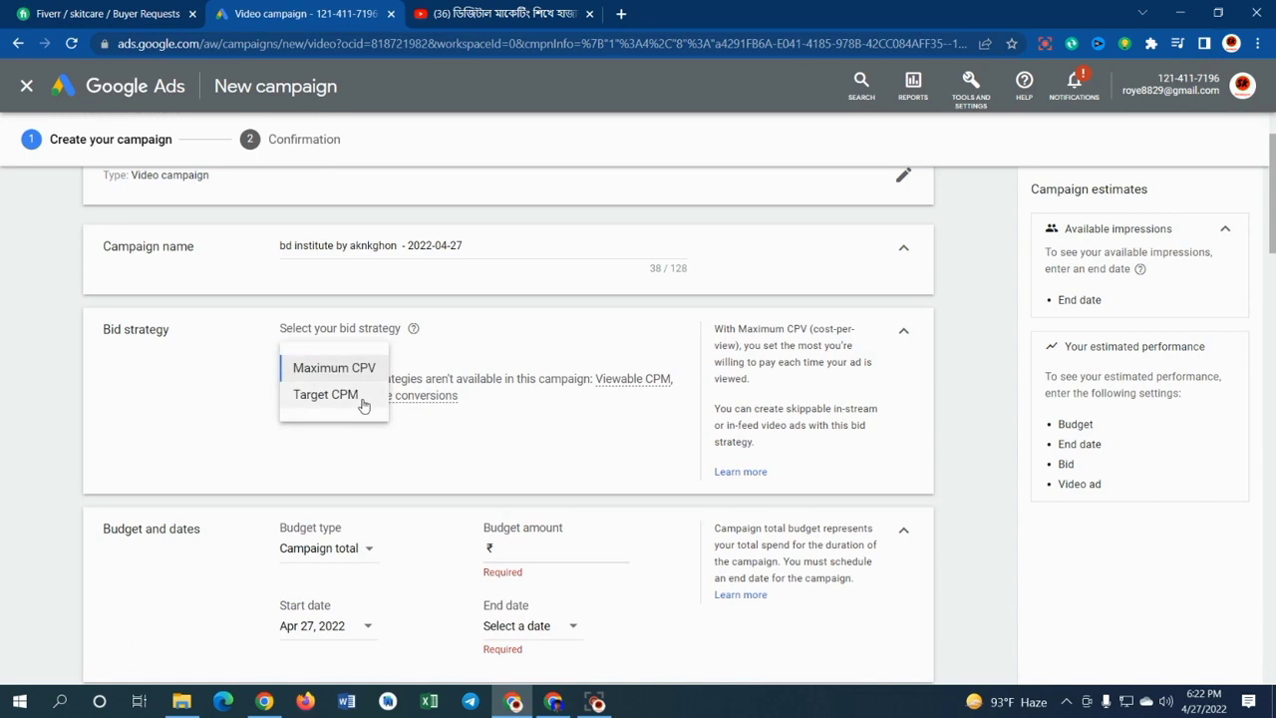
left_click(421, 361)
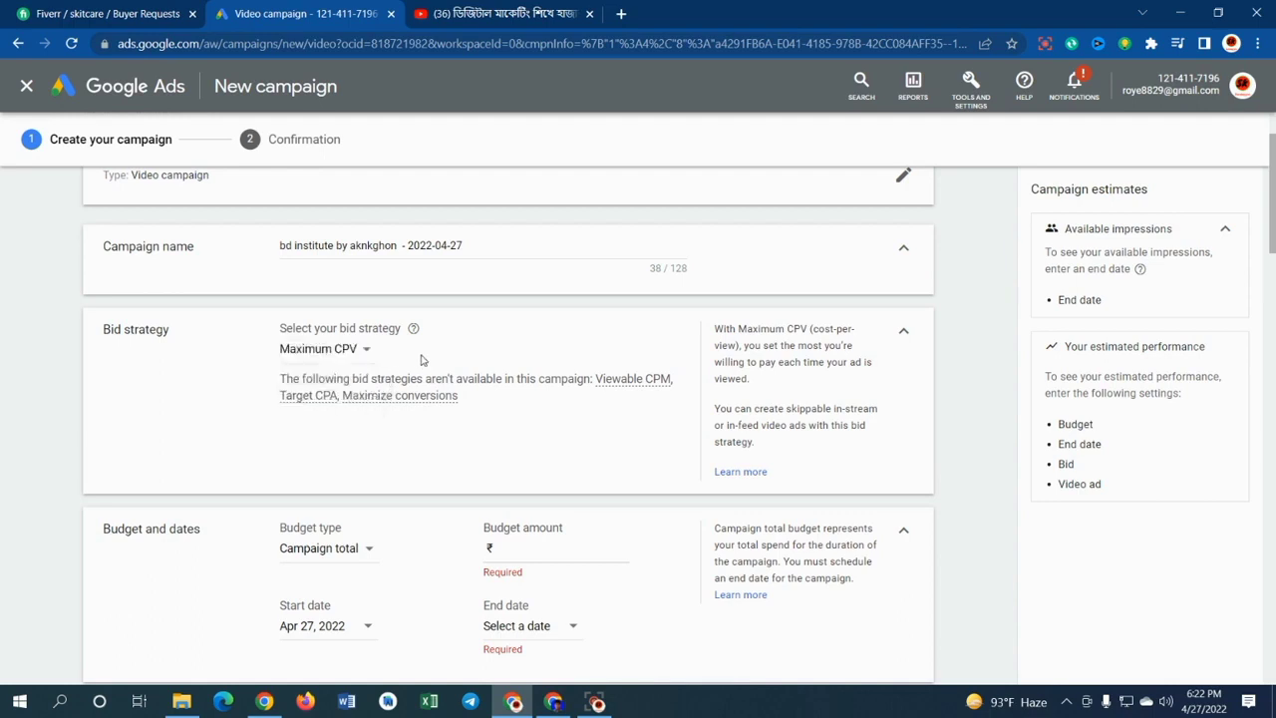
left_click(346, 353)
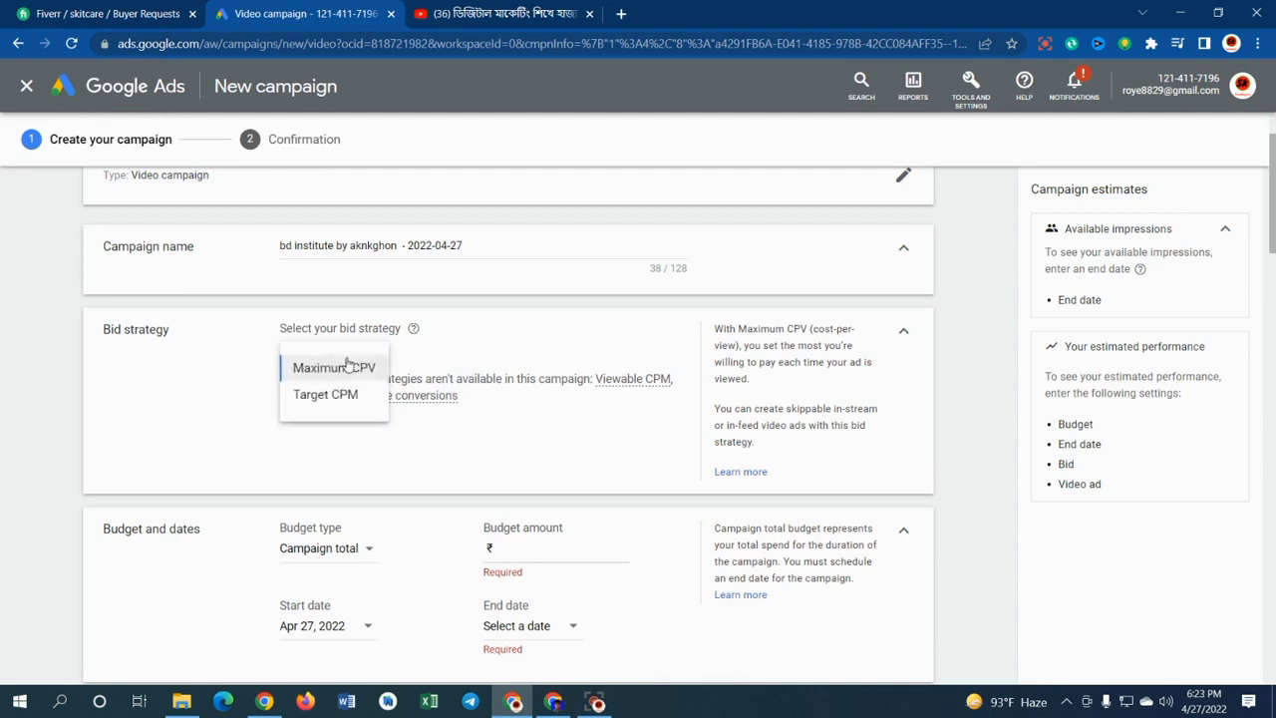
left_click(339, 371)
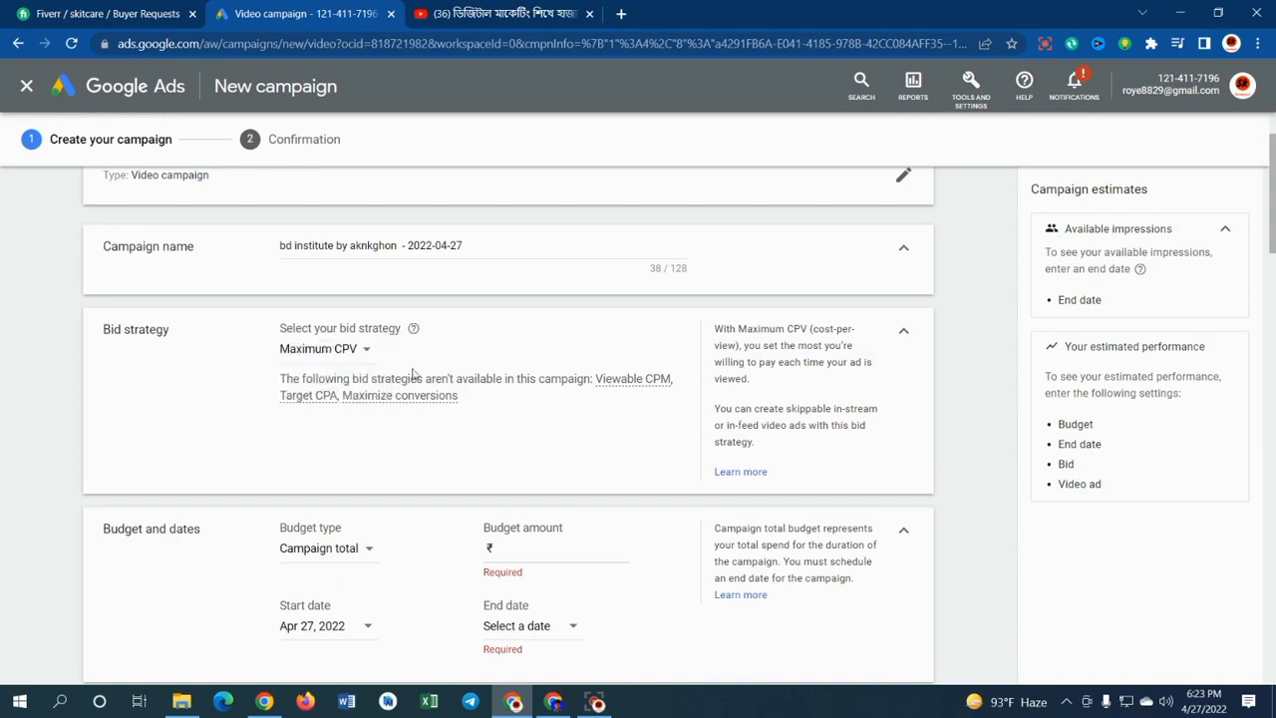
scroll(414, 374, "down", 2)
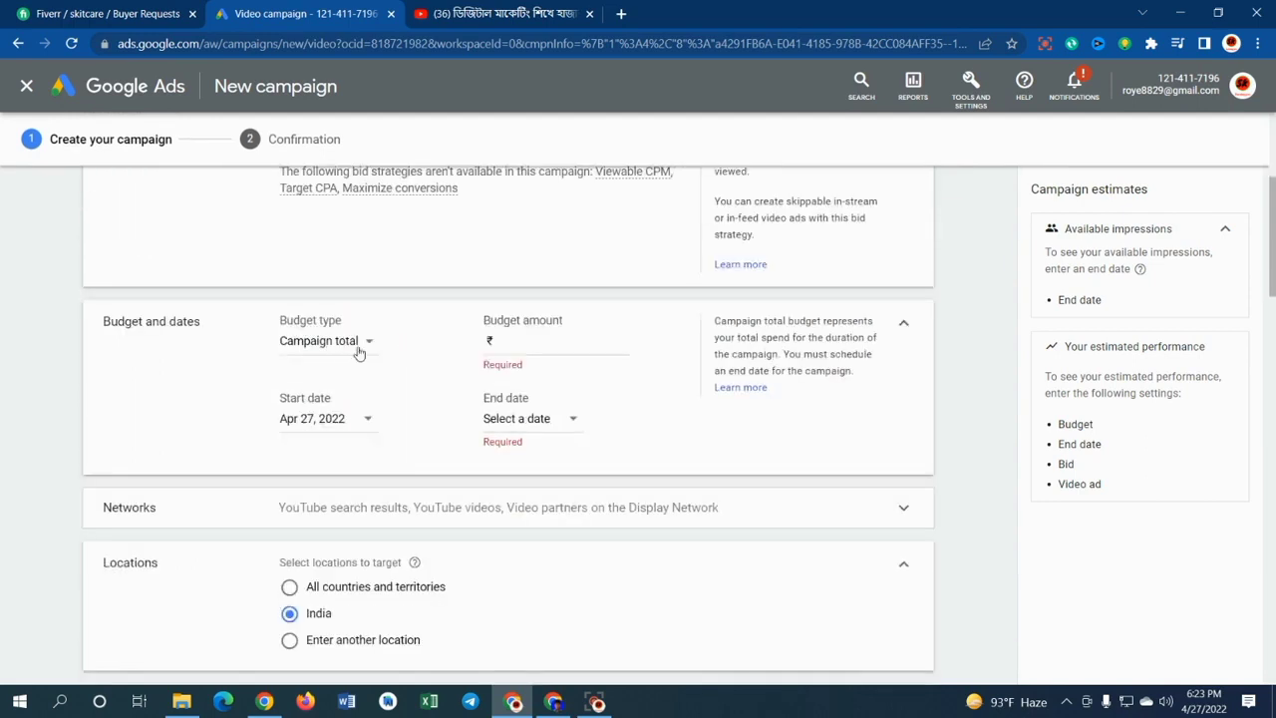
left_click(363, 344)
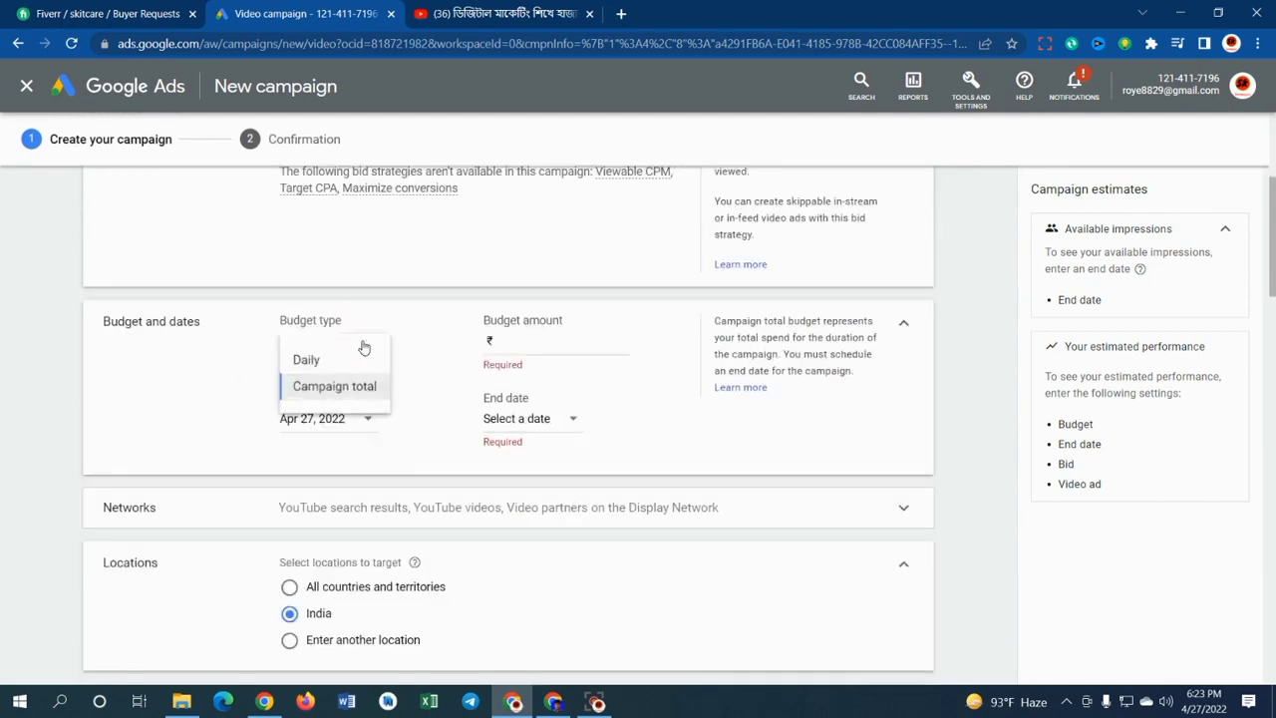
left_click(313, 369)
left_click(349, 343)
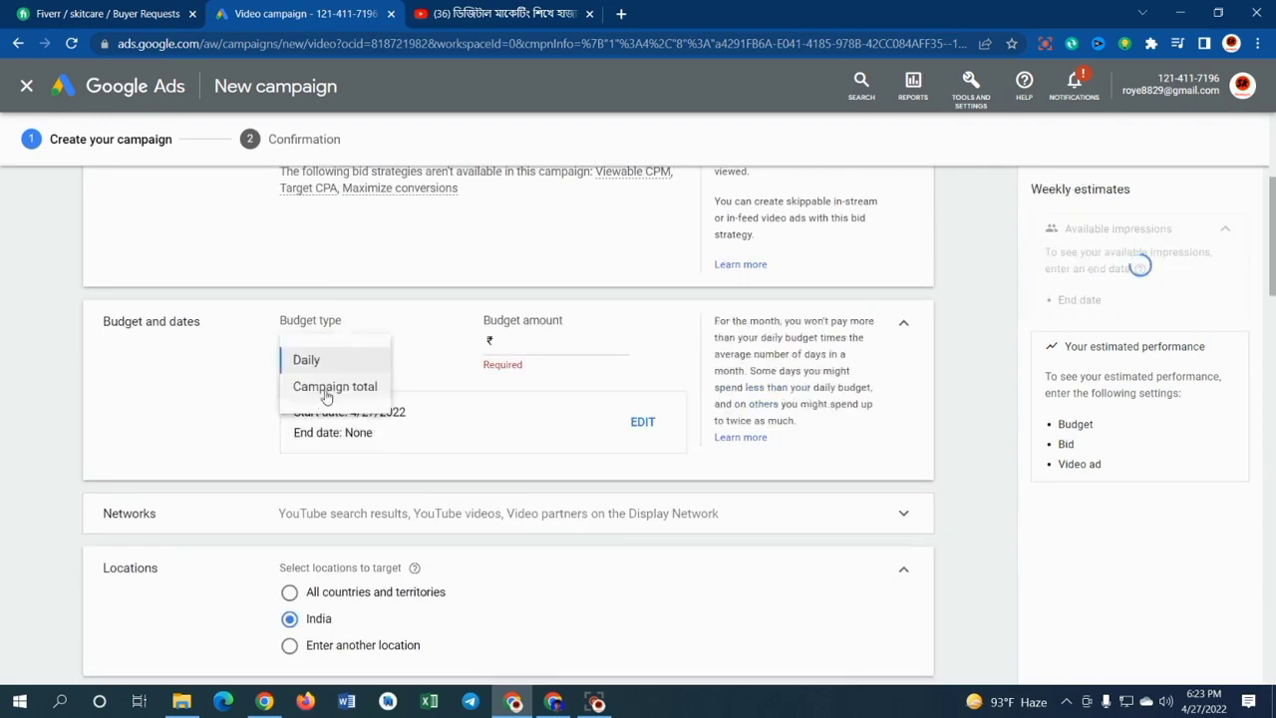
left_click(326, 396)
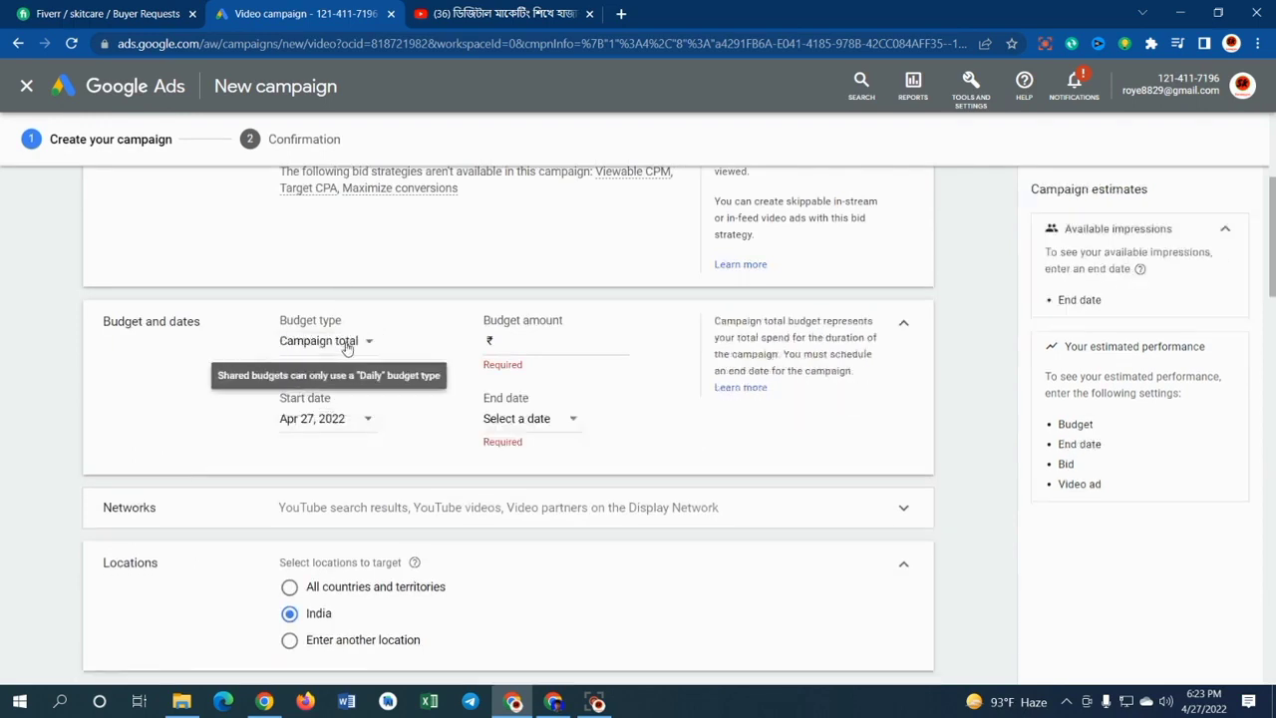
Set the campaign total budget amount to ₹500 and the end date to Apr 30, 2022.
left_click(503, 344)
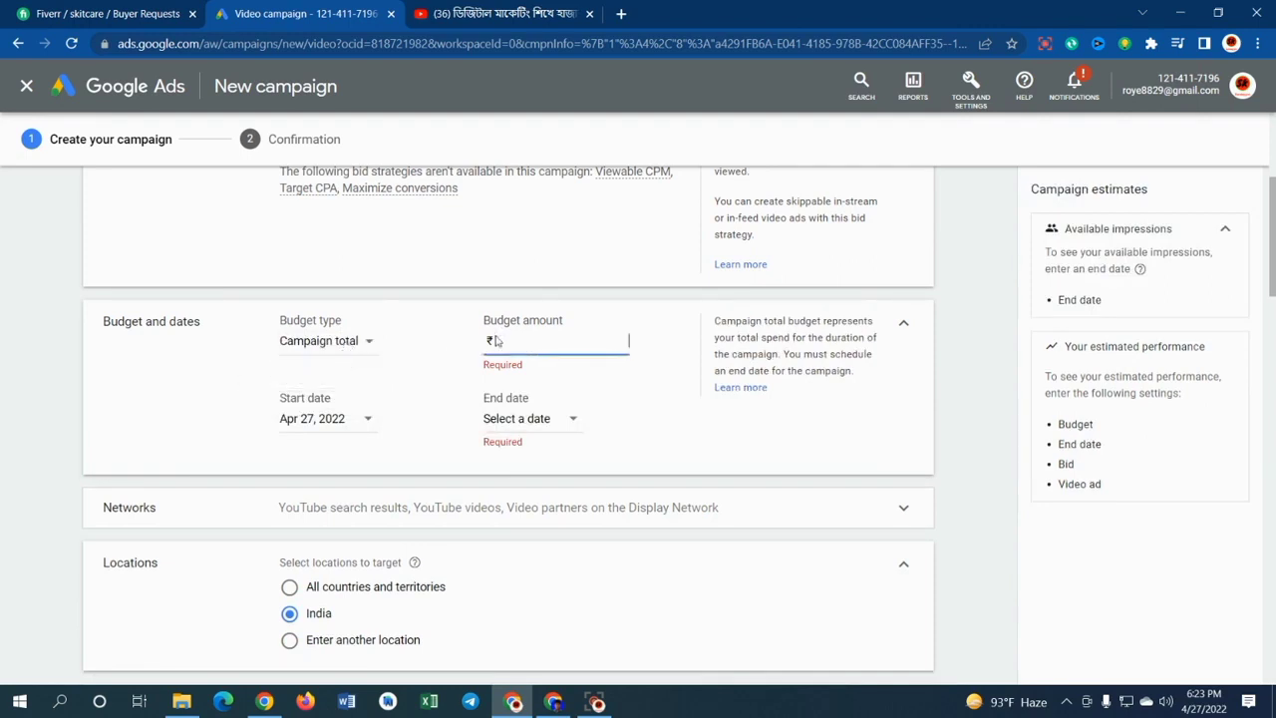
type("500")
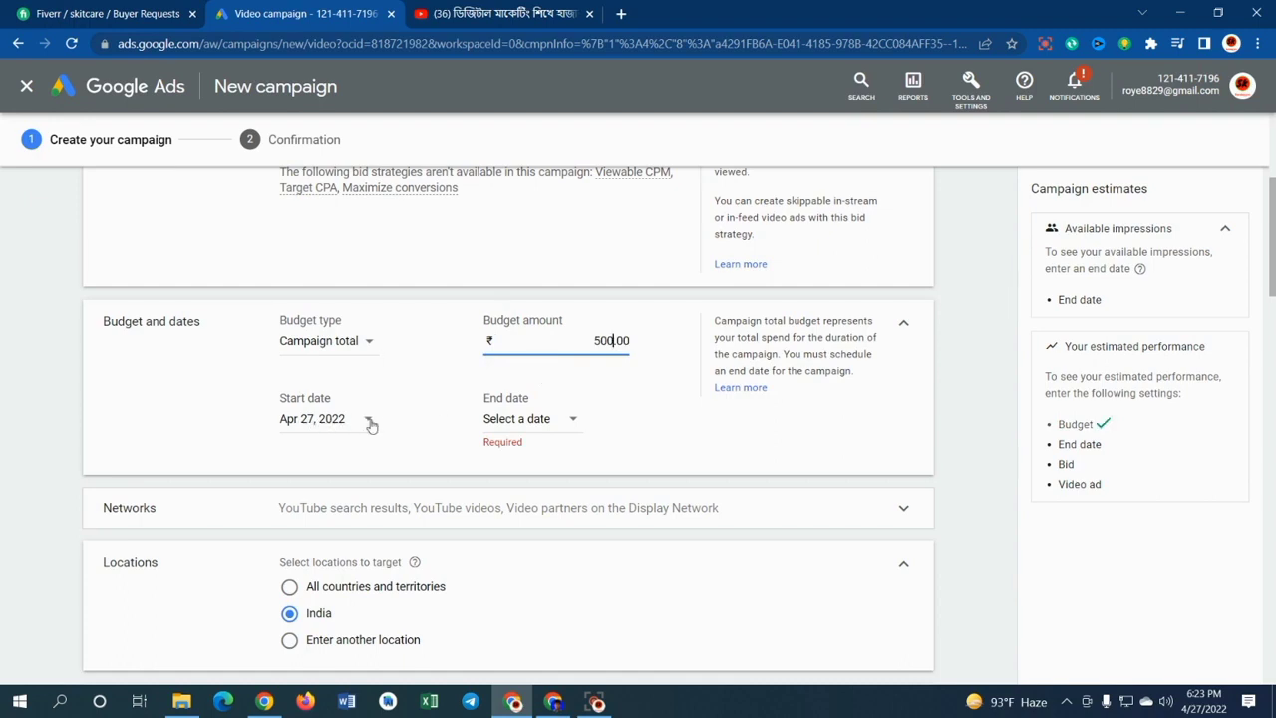
left_click(522, 420)
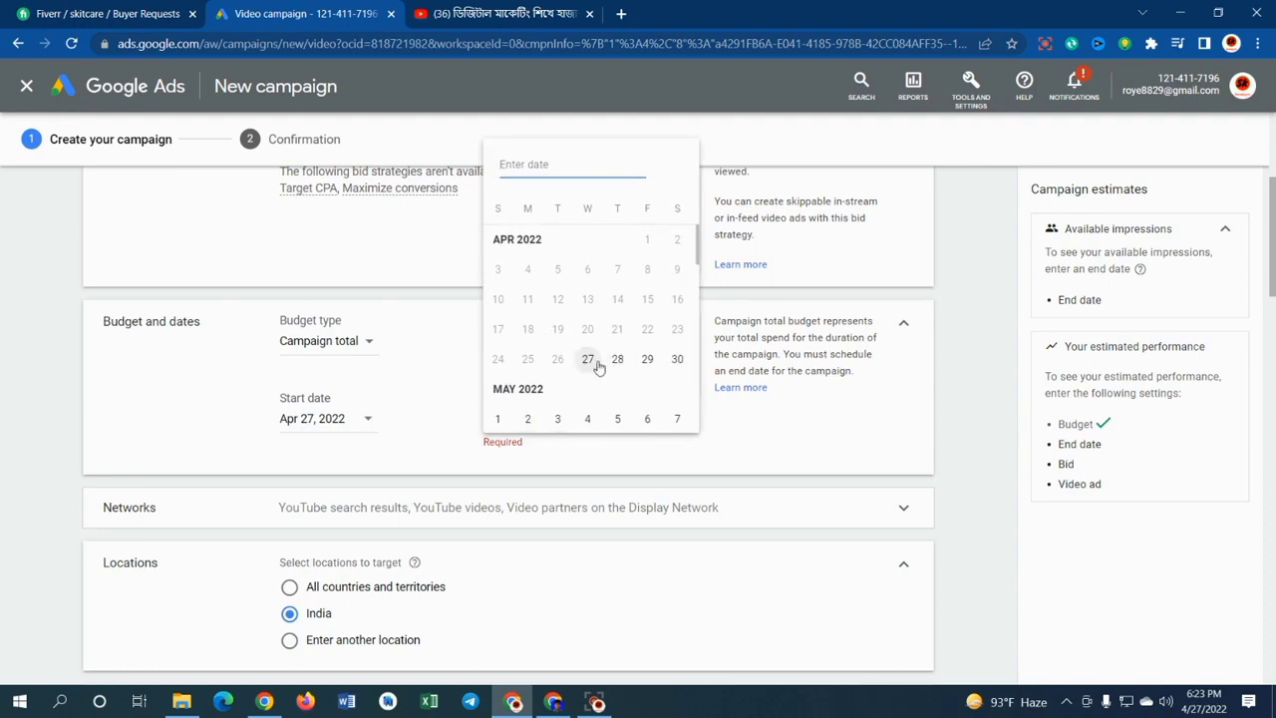
left_click(675, 363)
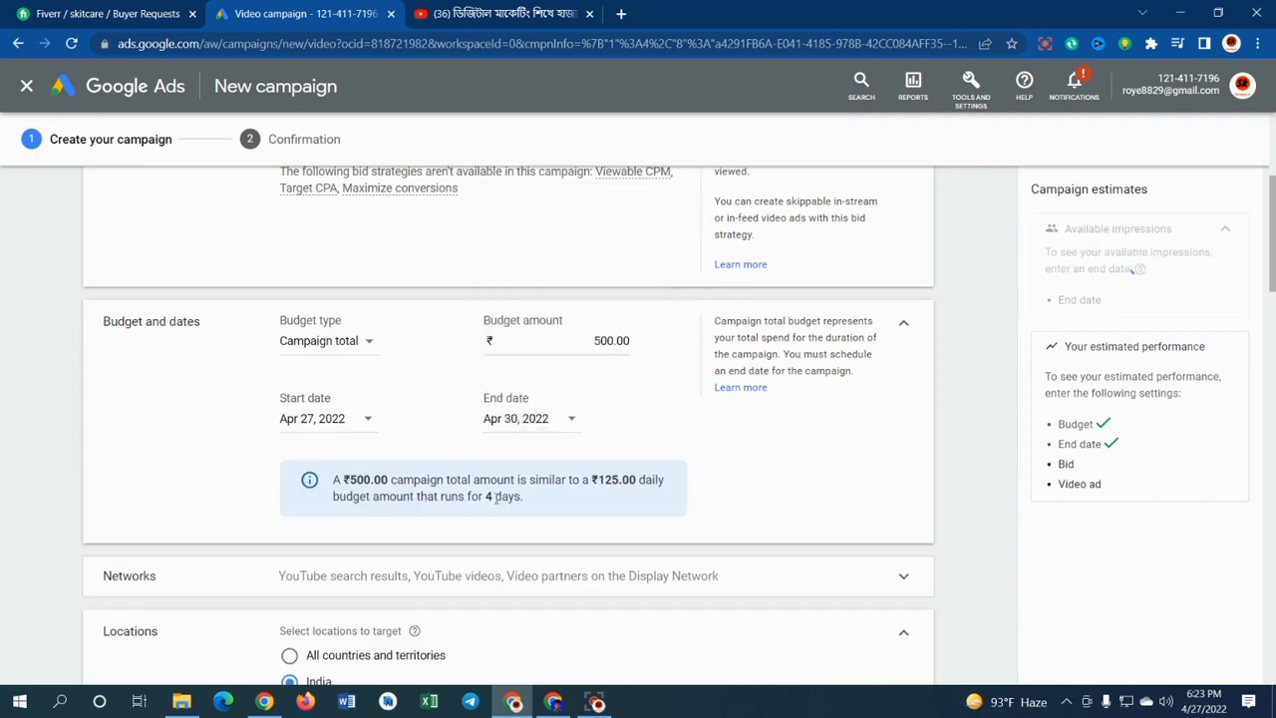
left_click_drag(485, 496, 529, 499)
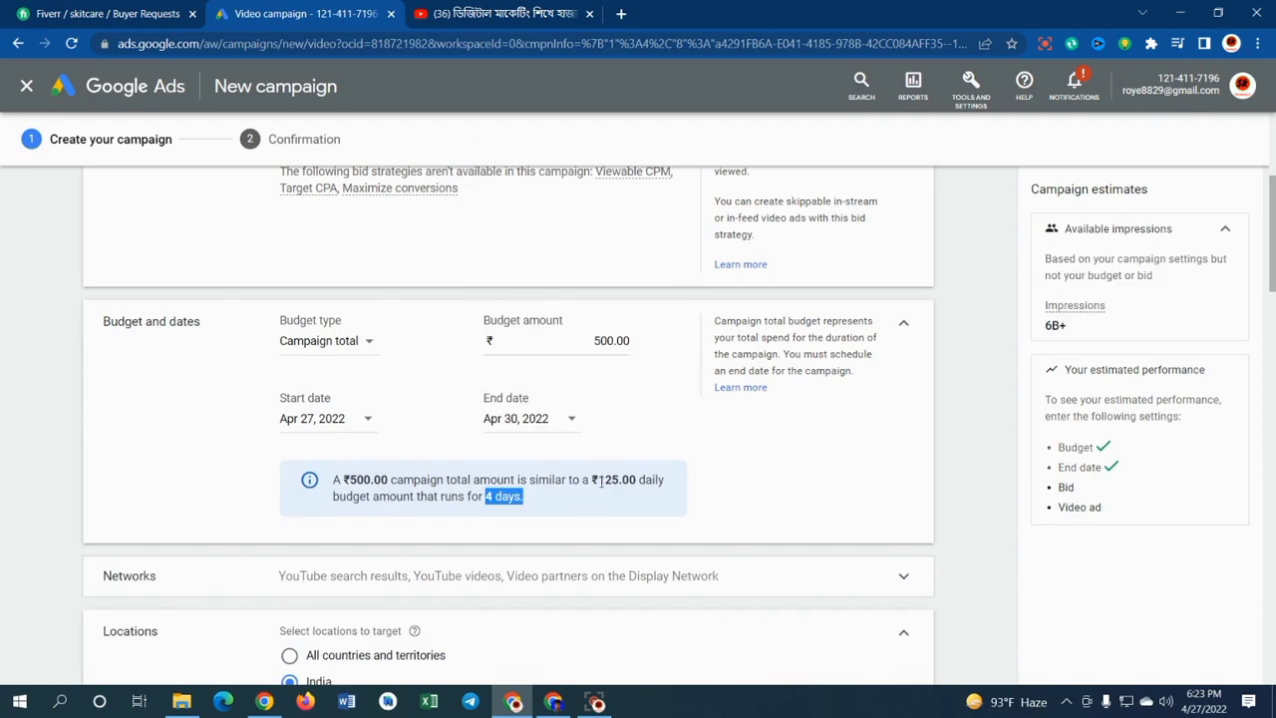
left_click_drag(602, 481, 665, 480)
left_click(656, 436)
Switch location targeting to a custom location and target the country Bangladesh.
scroll(501, 454, "down", 3)
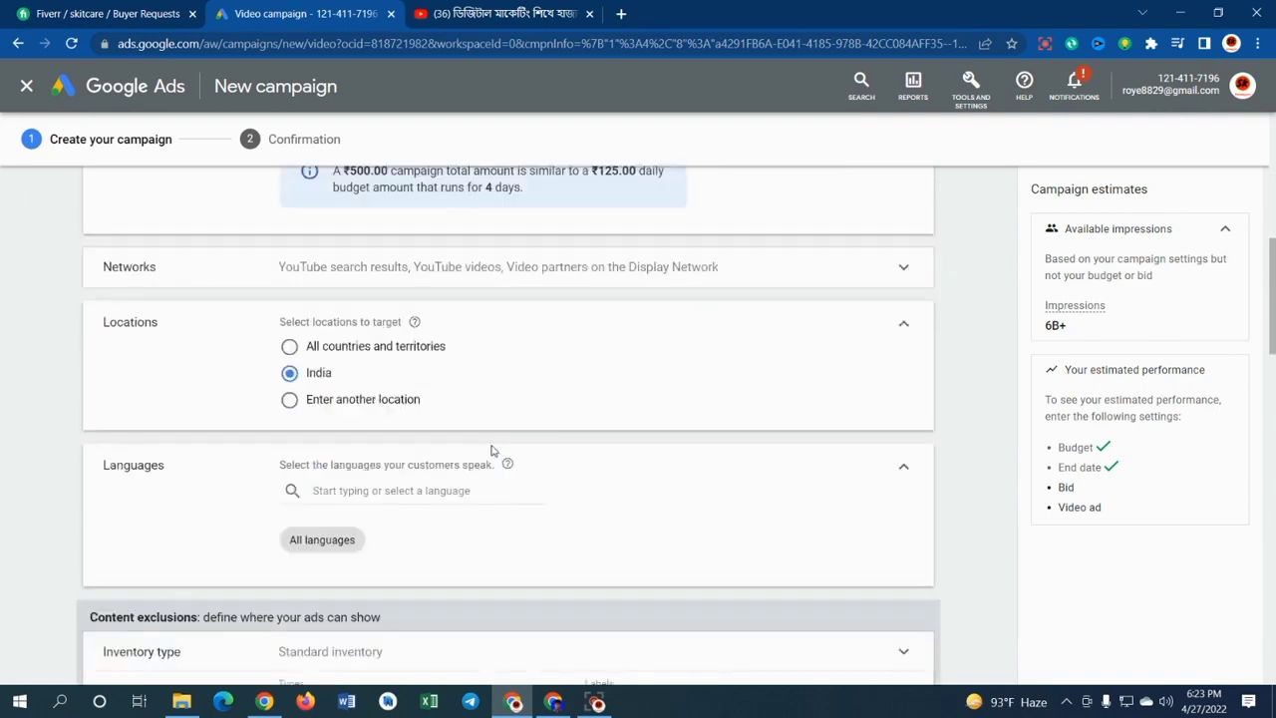
scroll(492, 450, "up", 1)
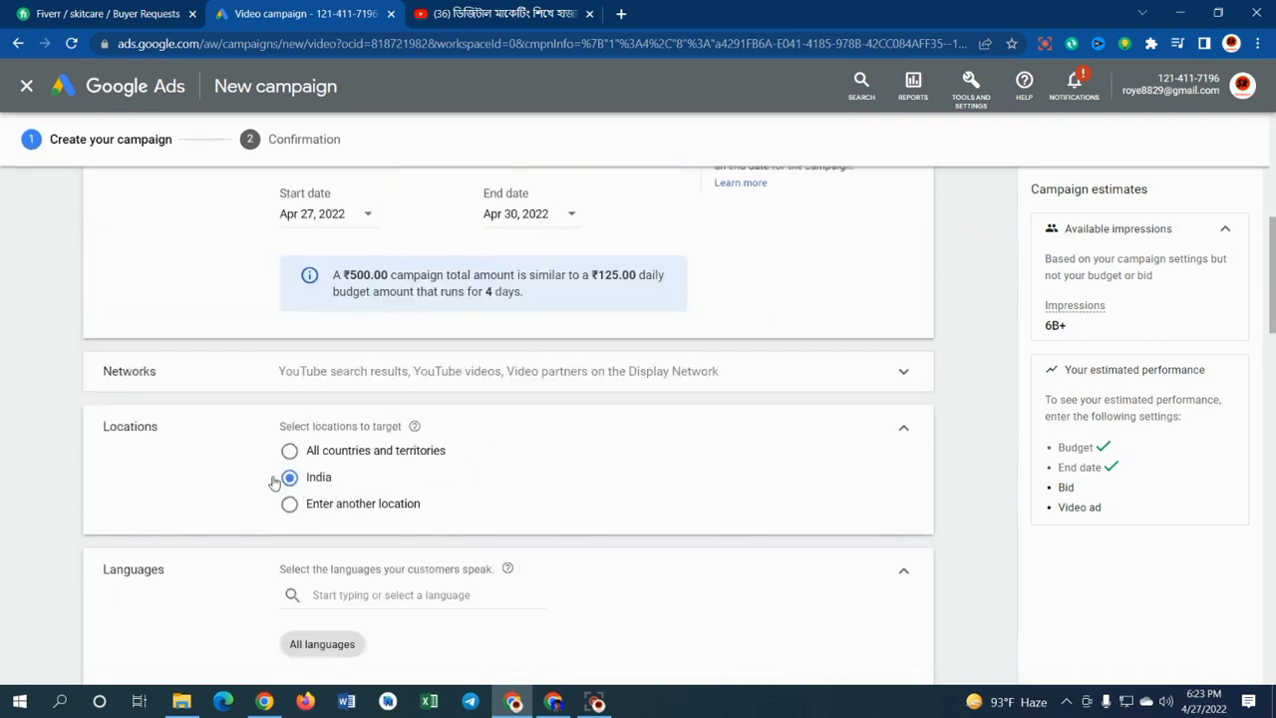
scroll(401, 456, "down", 1)
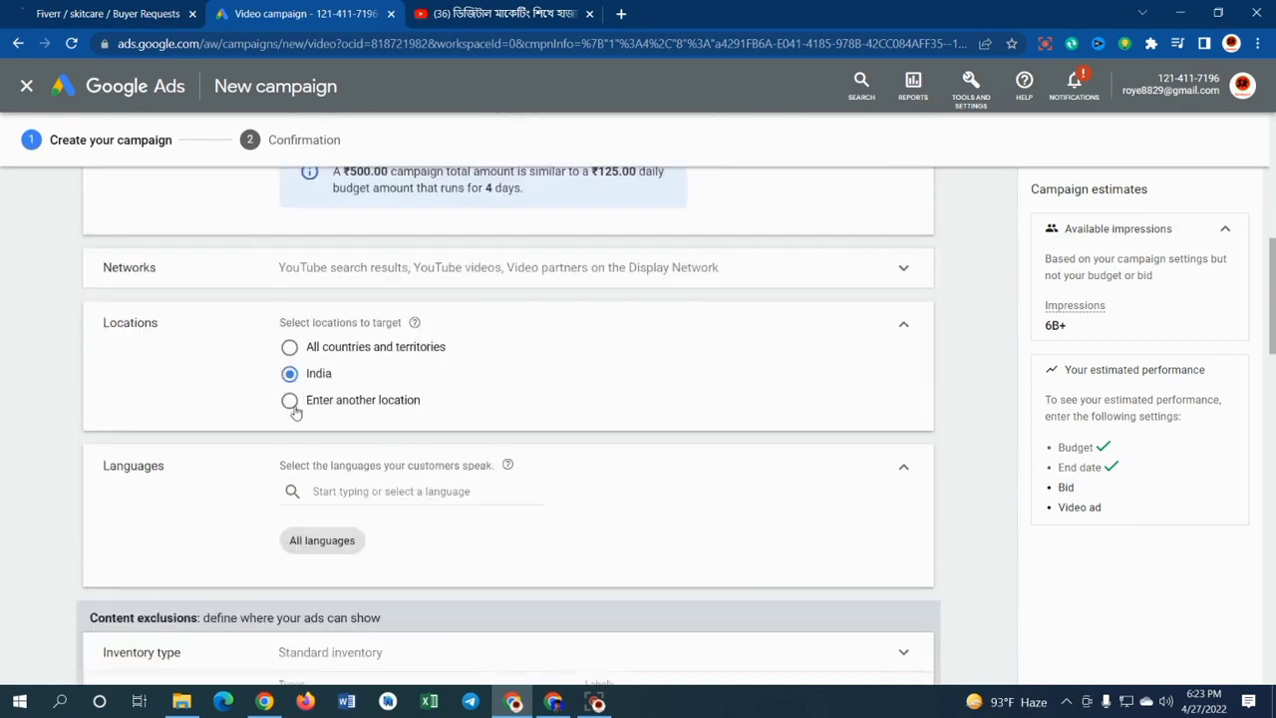
left_click(290, 402)
left_click(344, 439)
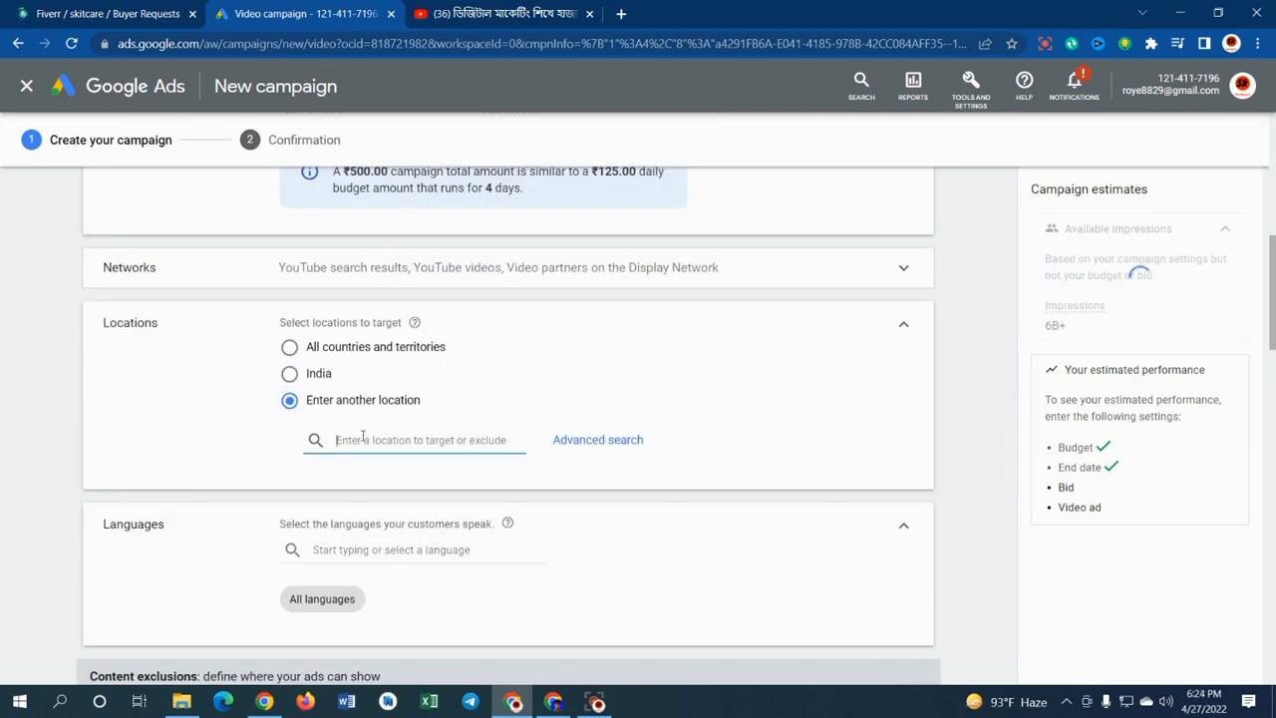
type("bang")
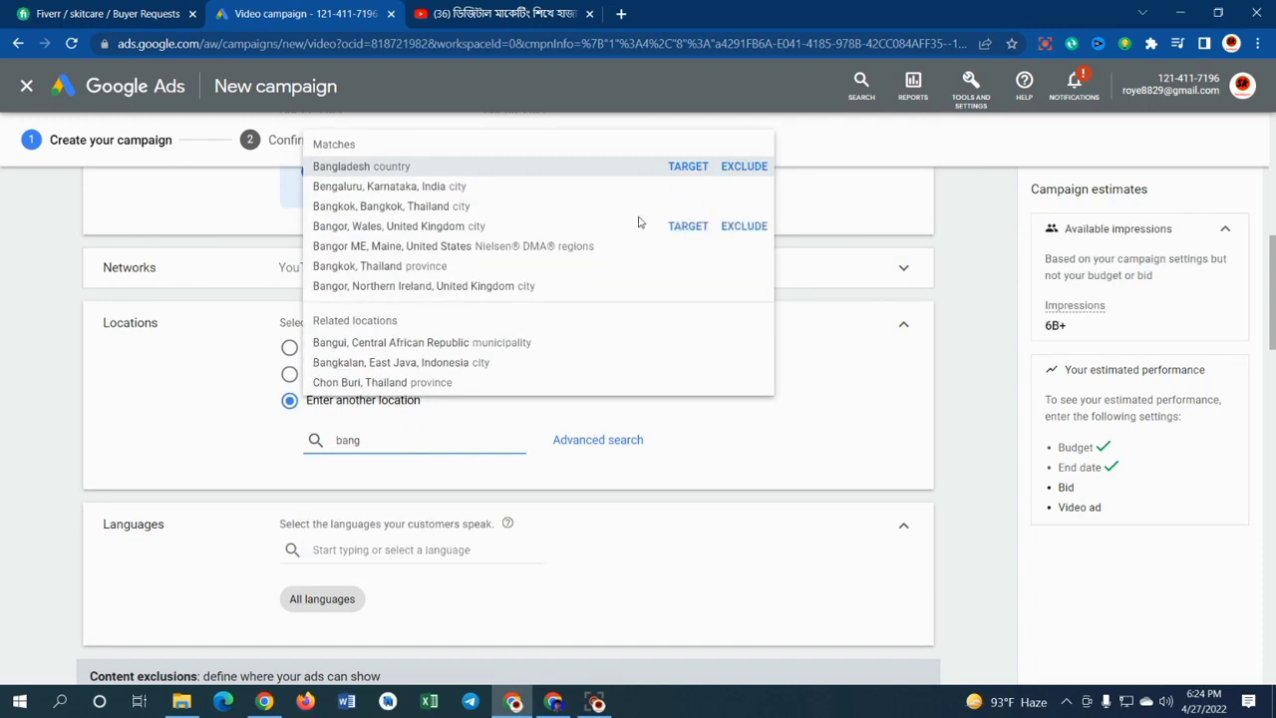
left_click(687, 167)
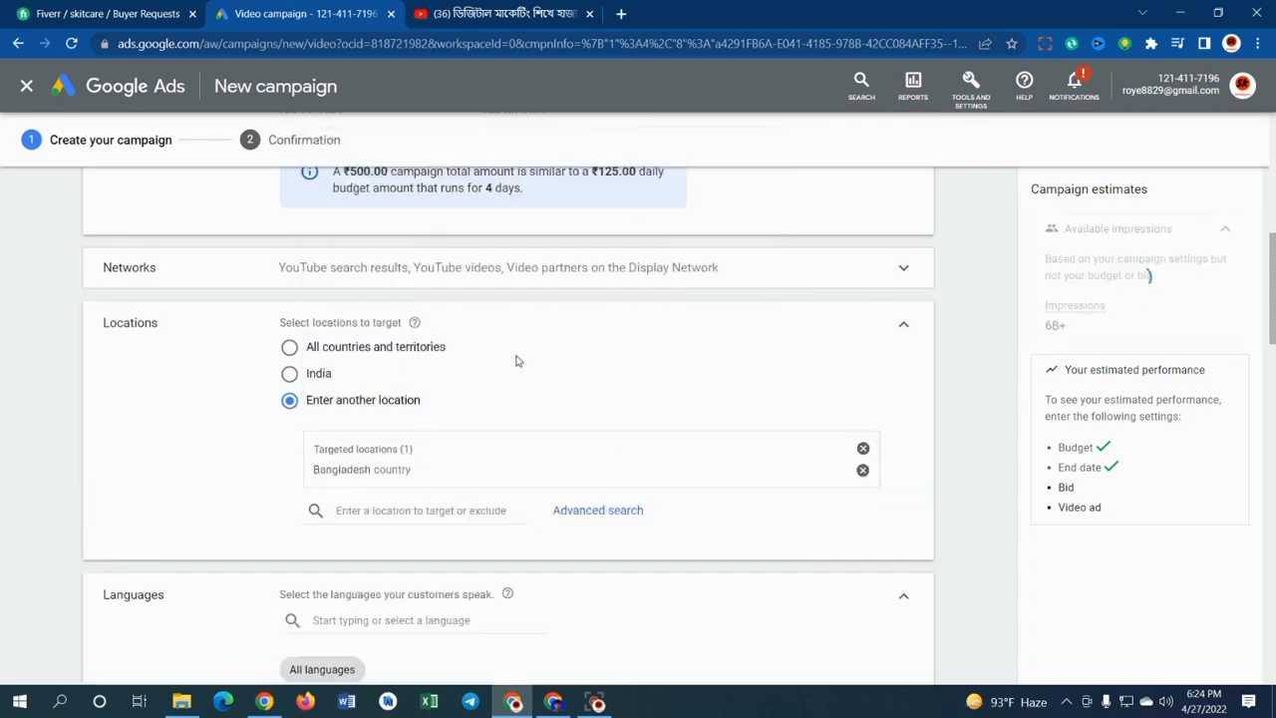
left_click(378, 508)
type("dhaka")
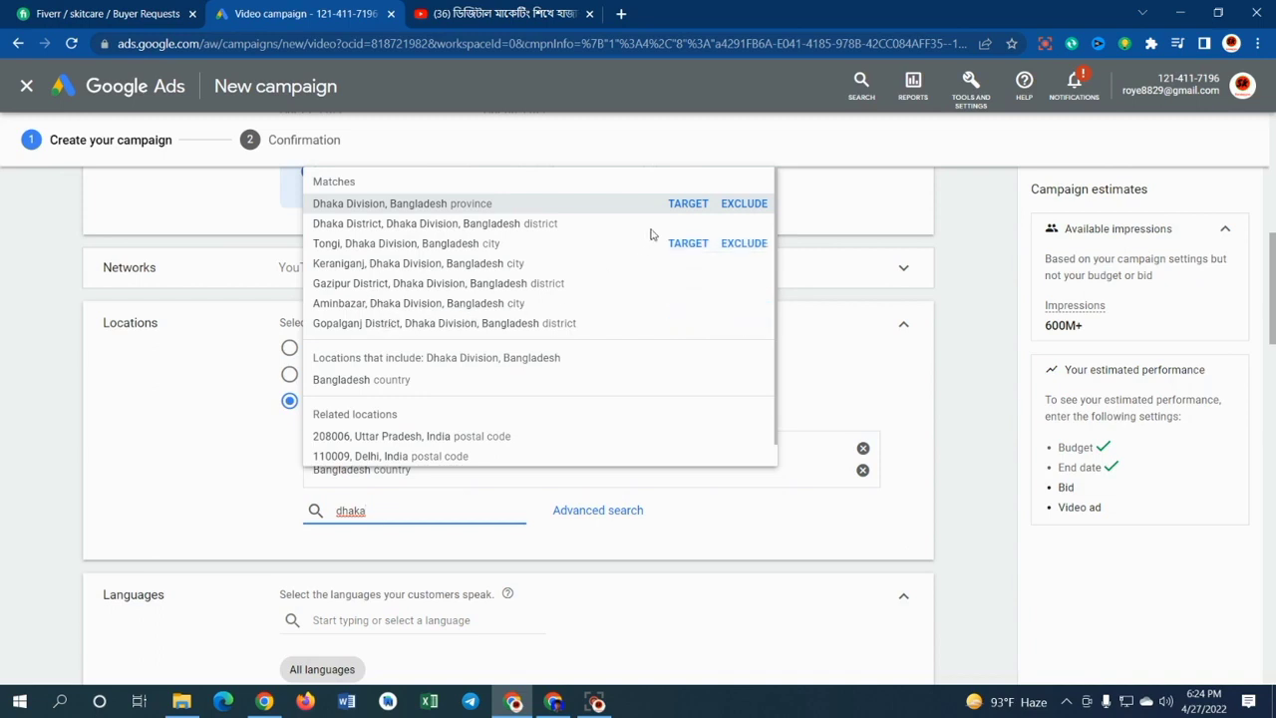
left_click(241, 413)
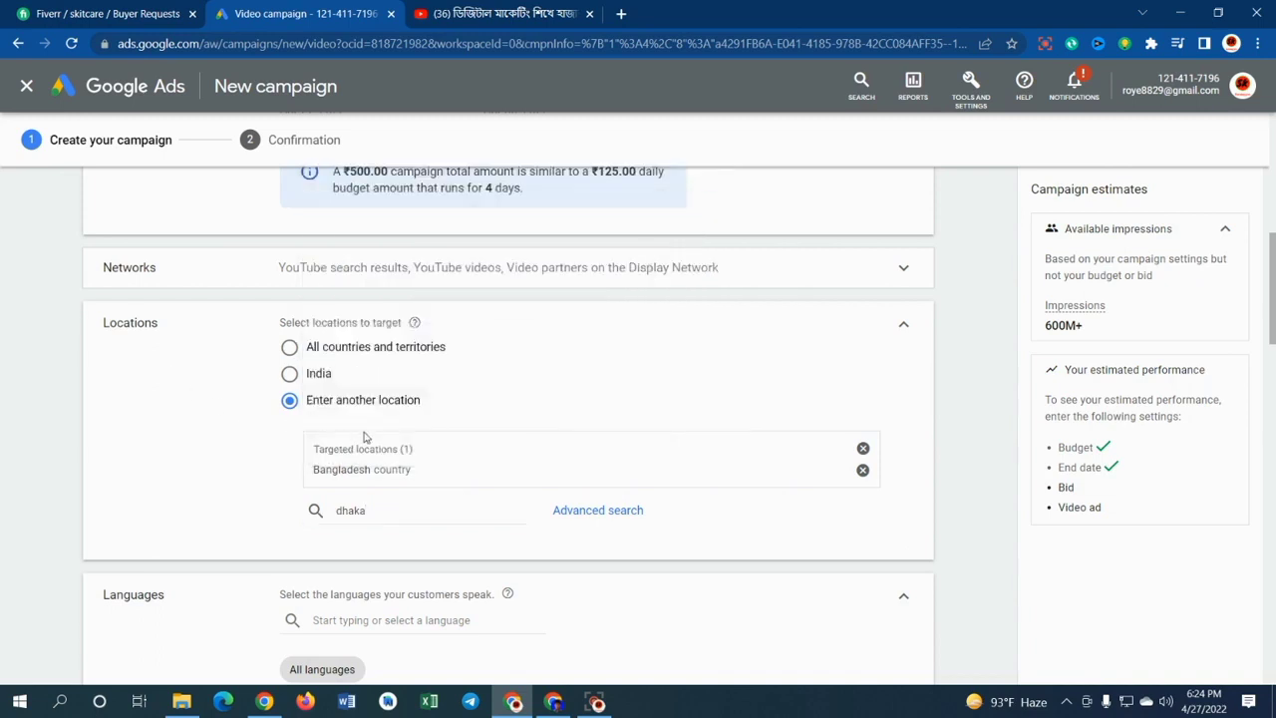
left_click_drag(325, 474, 395, 471)
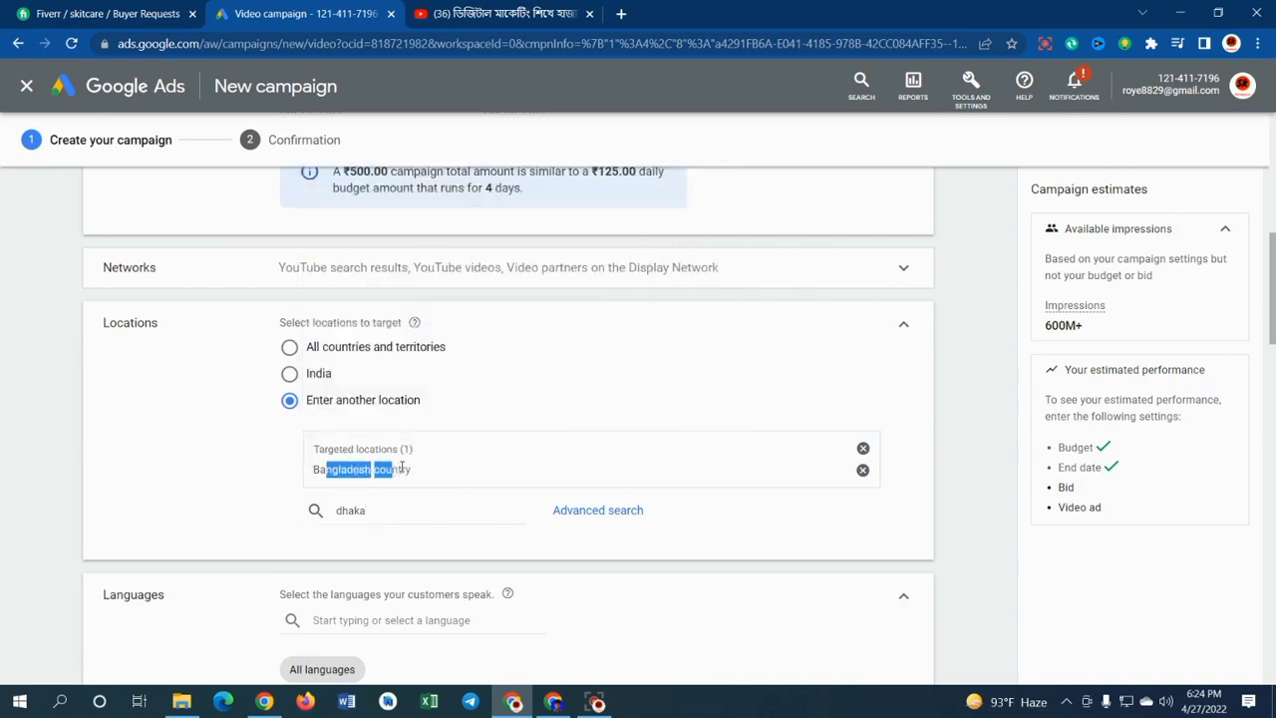
left_click(223, 473)
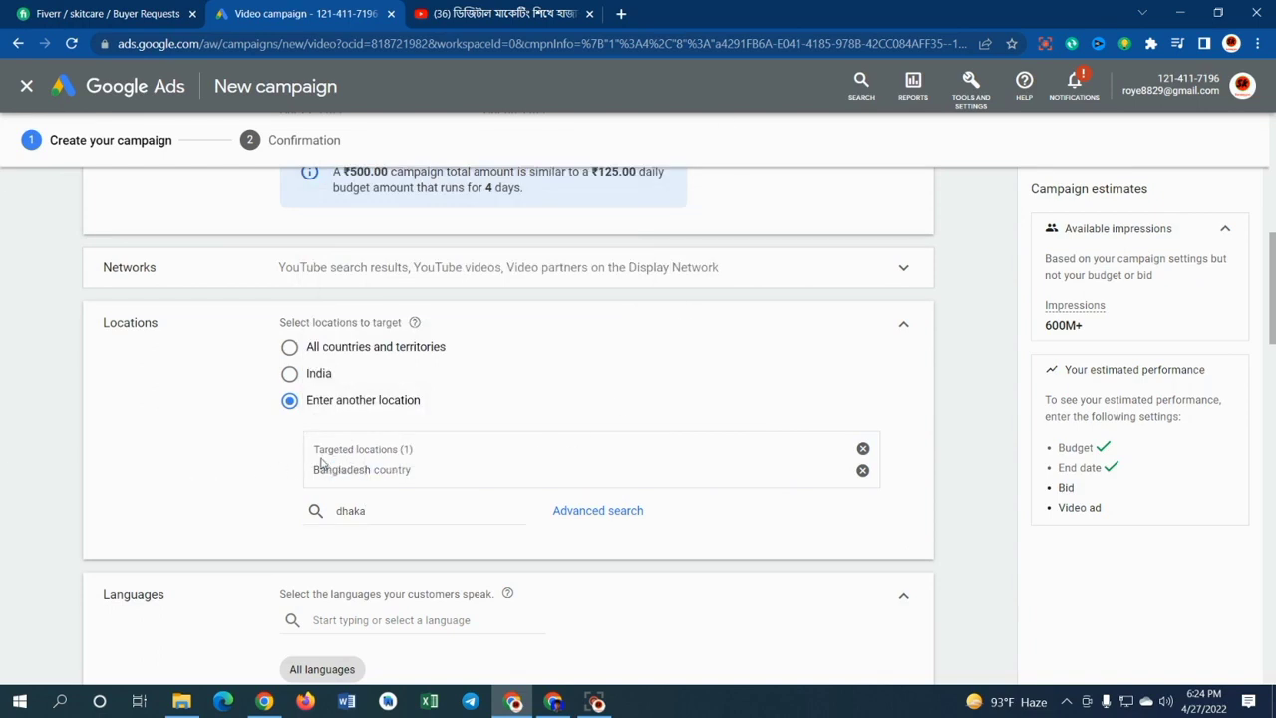
left_click(438, 512)
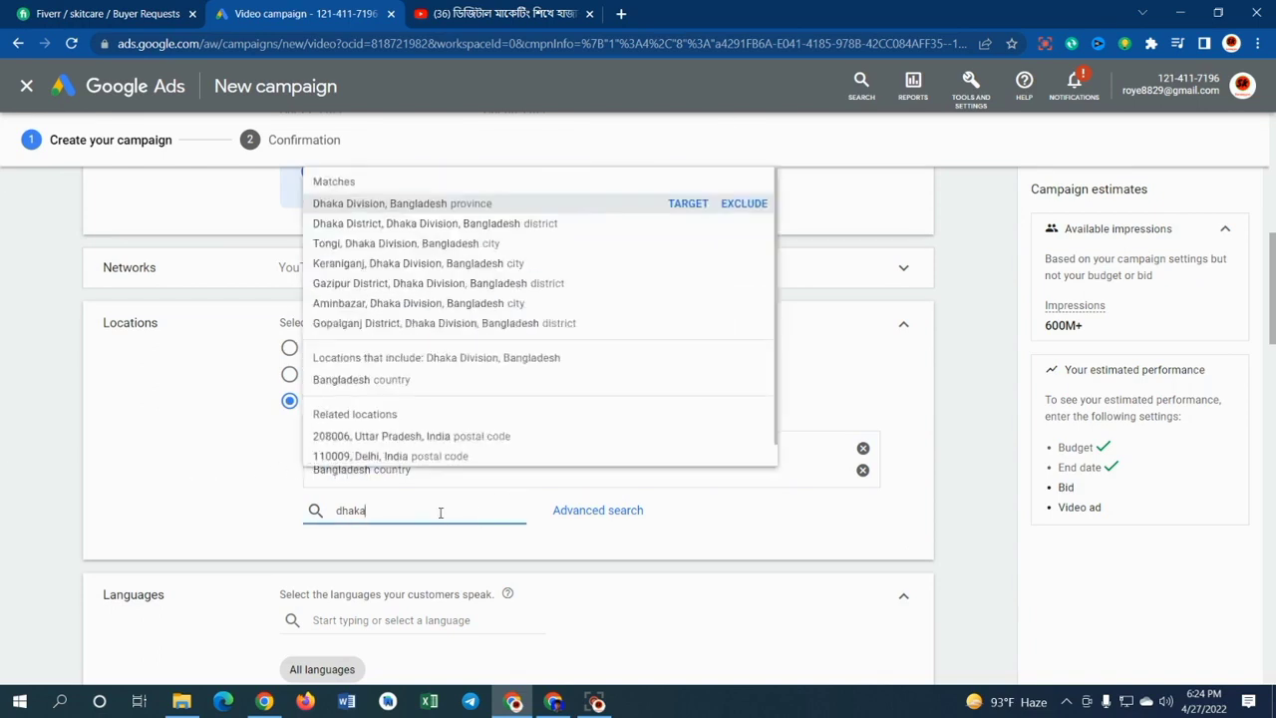
key("BackSpace")
key("BackSpace")
key("BackSpace")
key("BackSpace")
key("BackSpace")
left_click(190, 498)
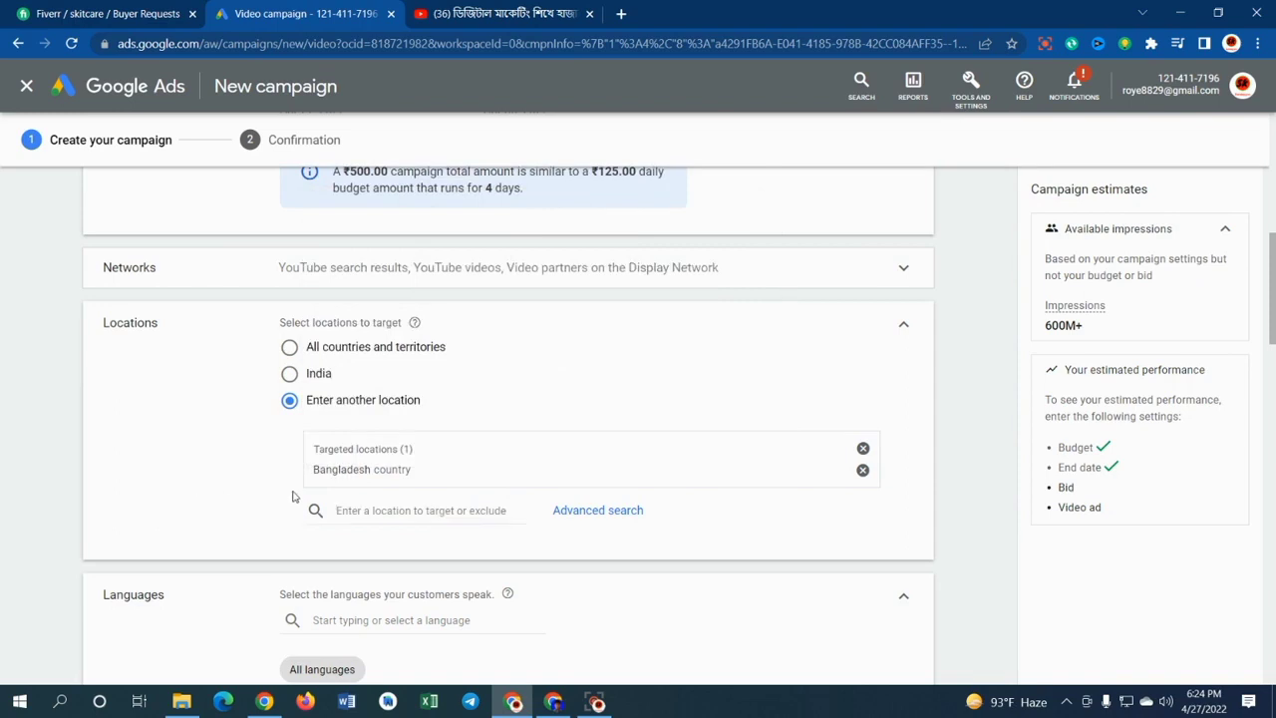
Expand the inventory type setting and examine the Expanded, Standard and Limited inventory options.
scroll(388, 484, "down", 2)
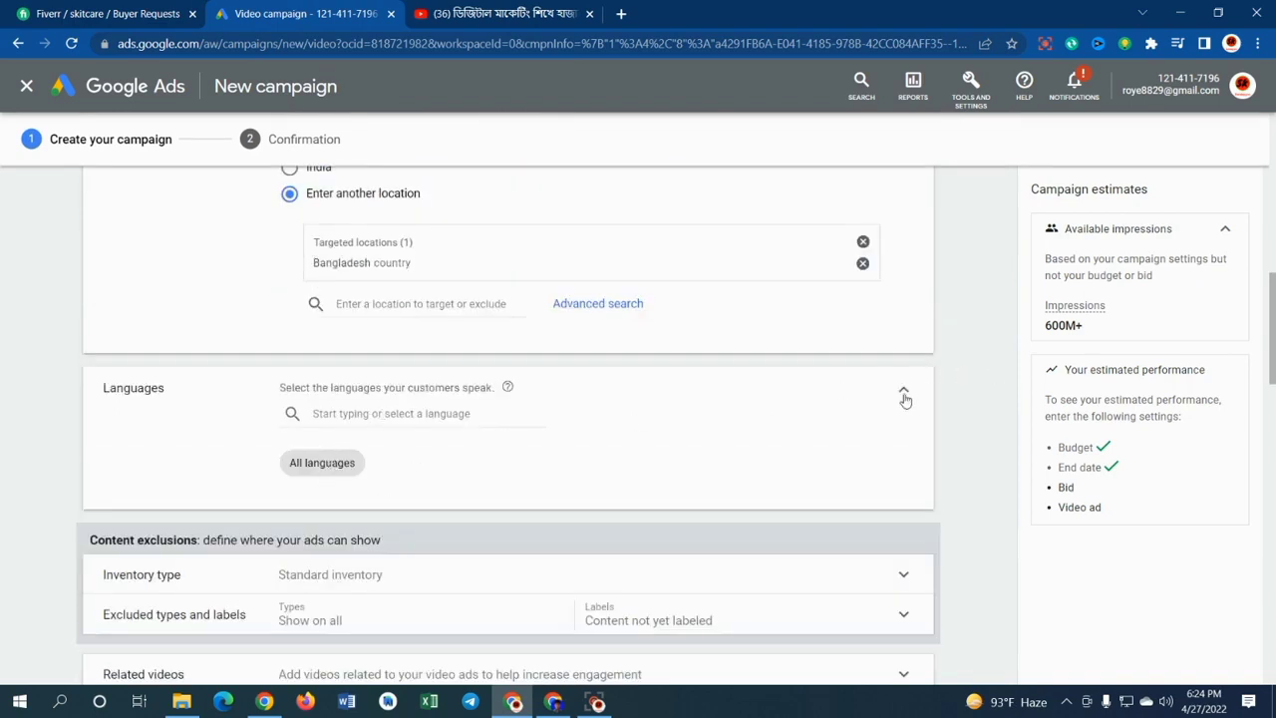
scroll(392, 439, "down", 3)
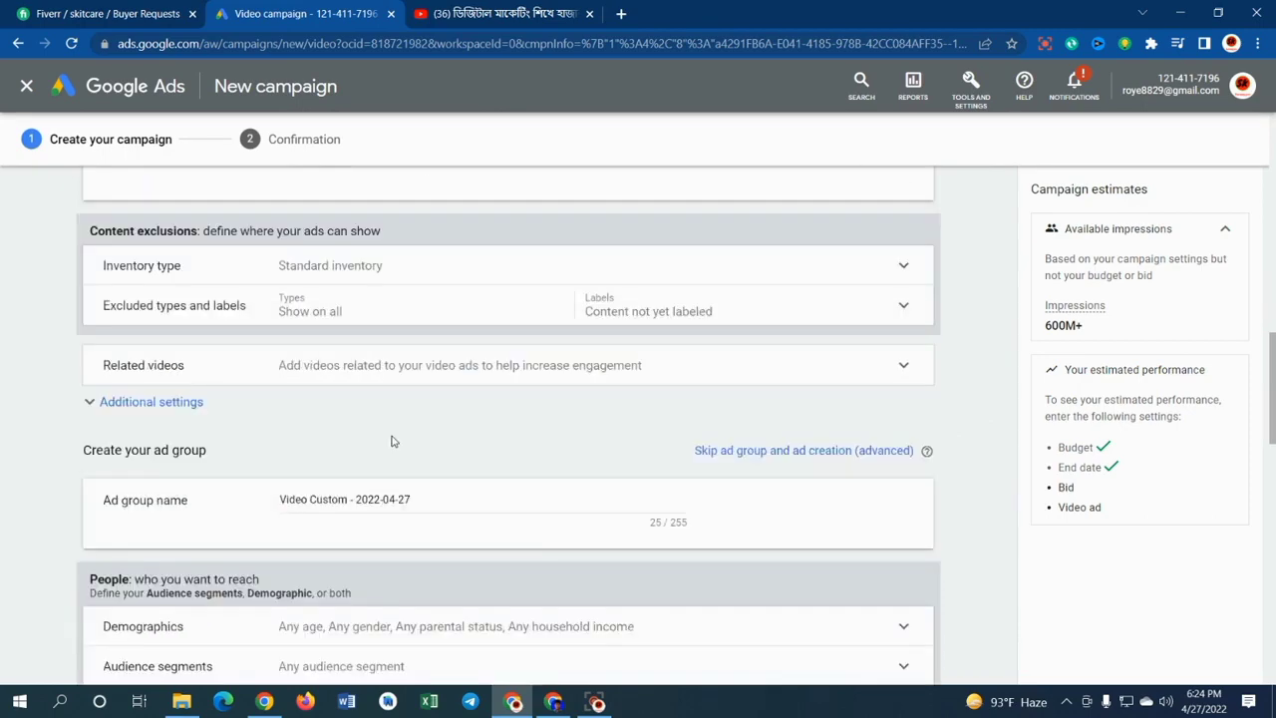
scroll(392, 440, "up", 1)
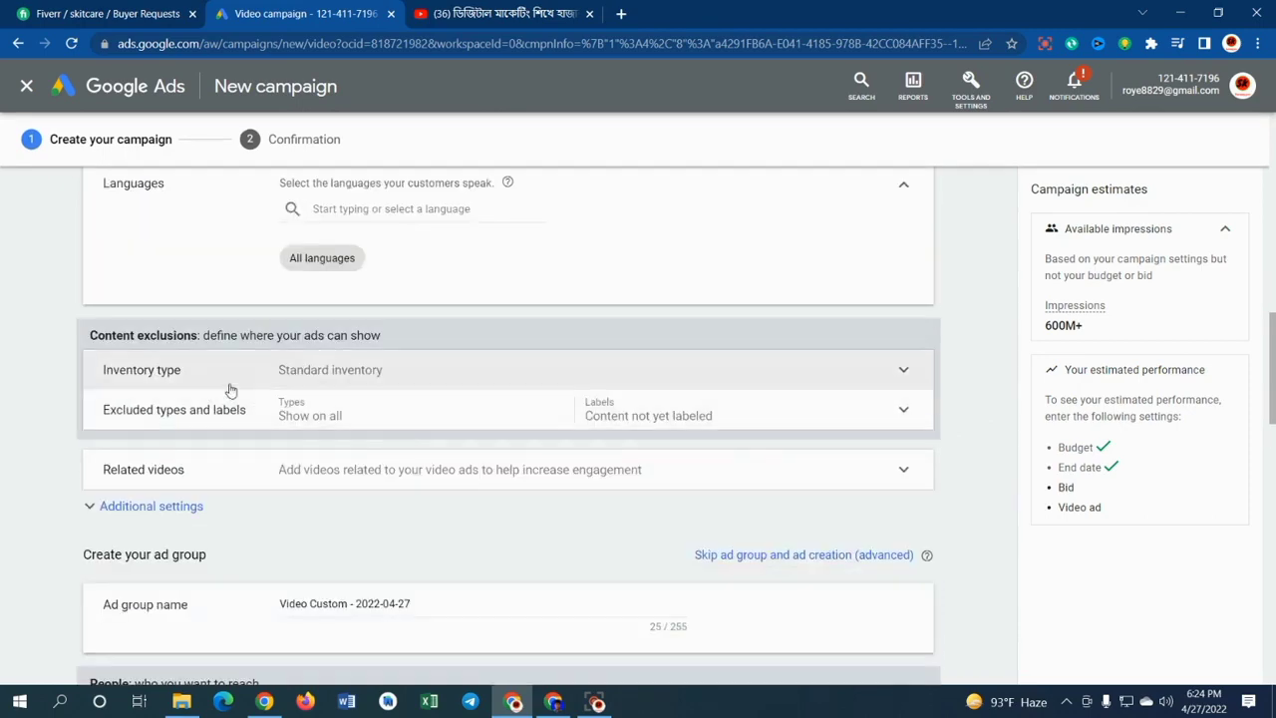
left_click(903, 371)
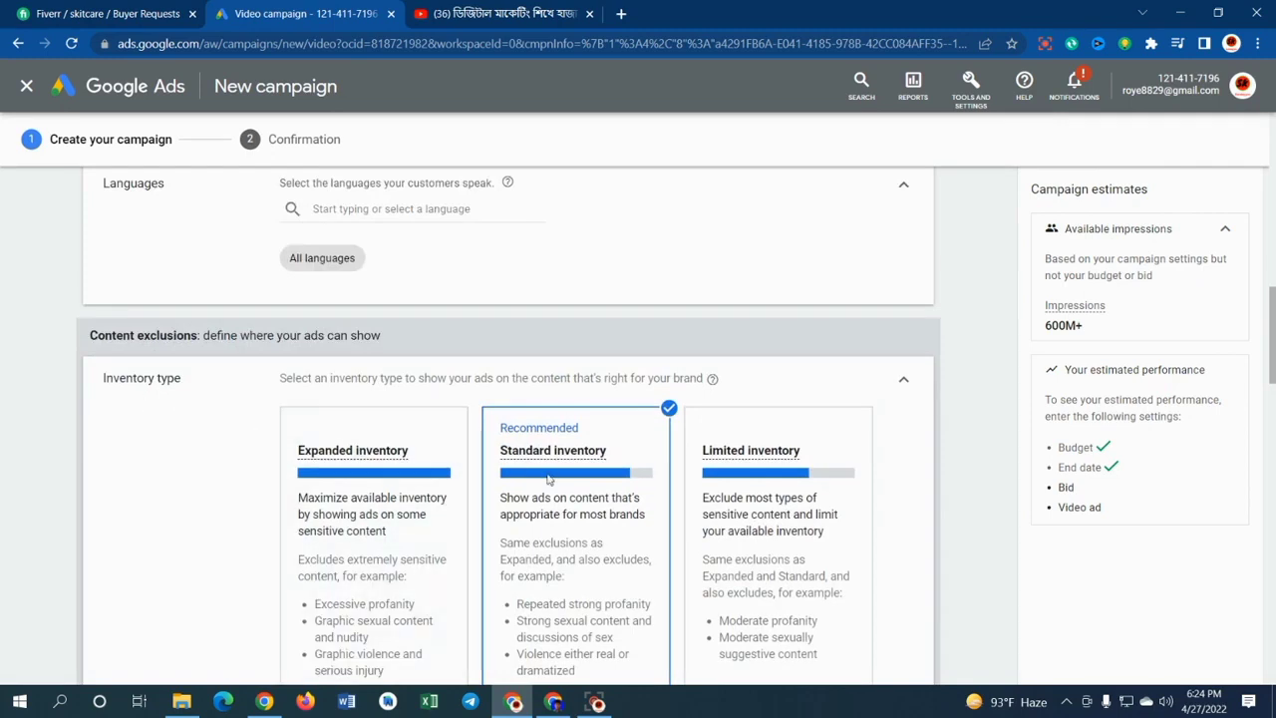
scroll(339, 456, "down", 1)
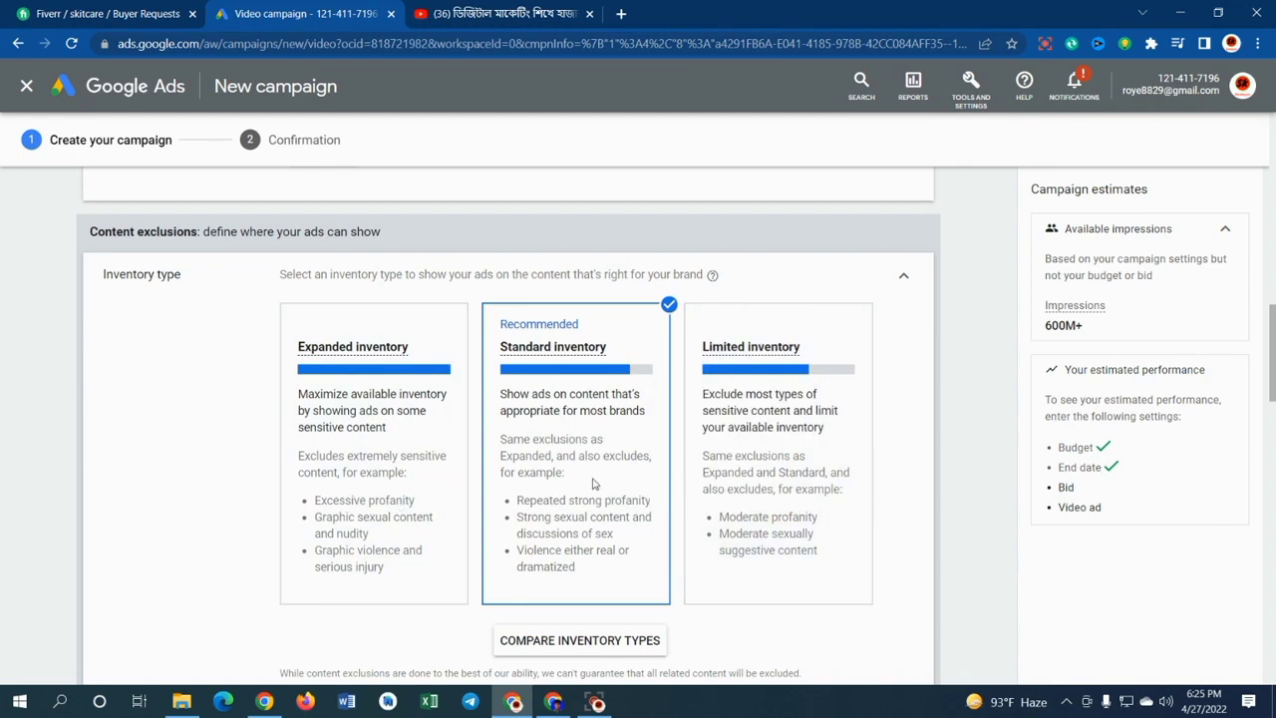
scroll(593, 483, "down", 2)
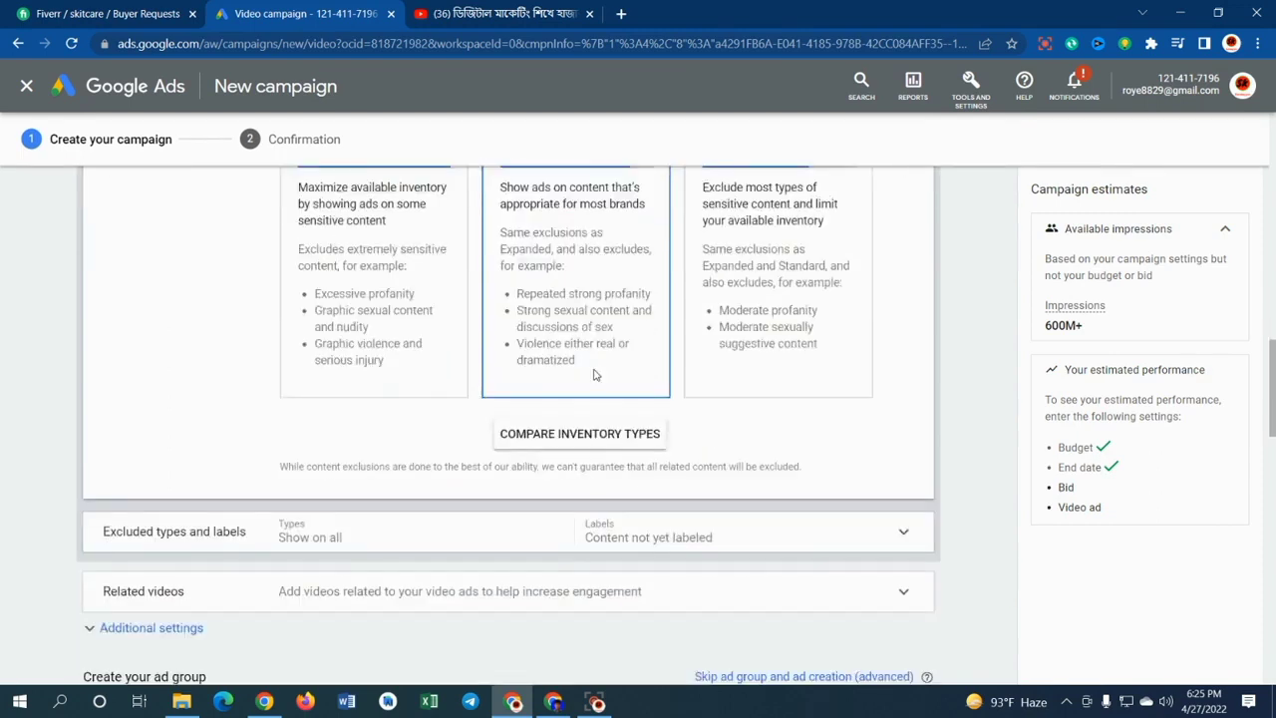
scroll(588, 432, "down", 1)
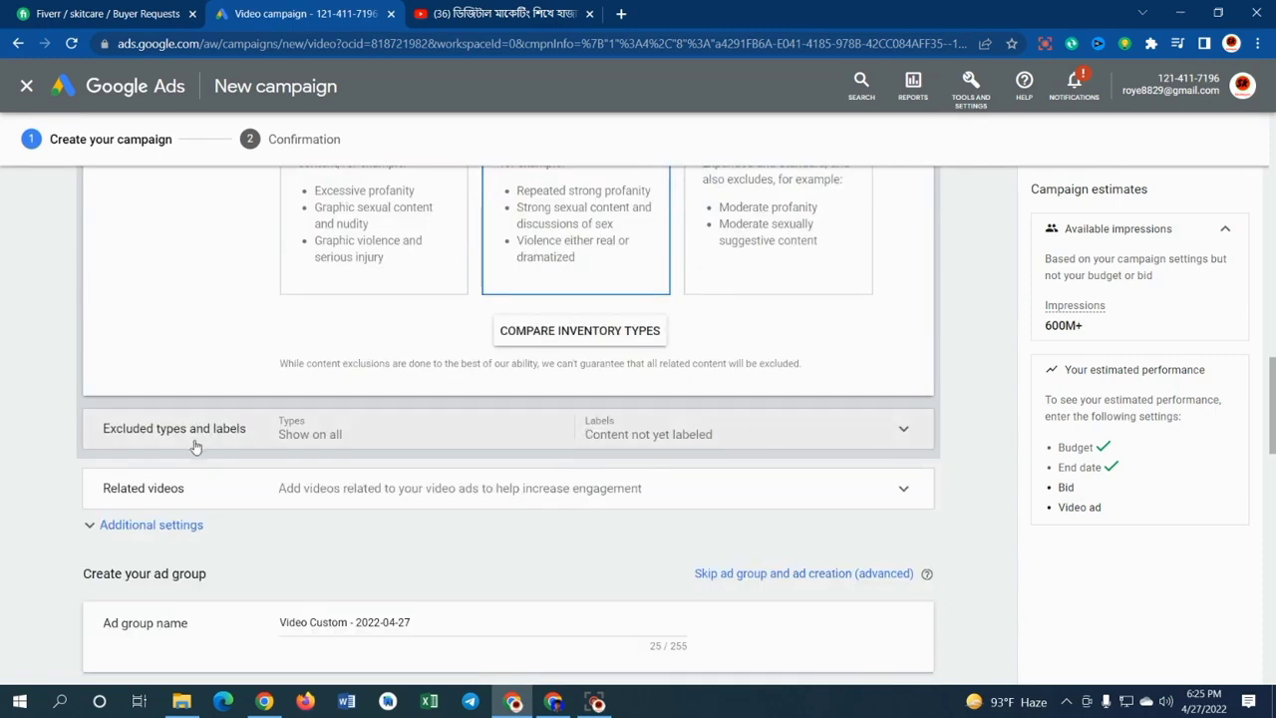
Examine the content types and digital content labels that can be excluded, and collapse that section again.
left_click(900, 435)
scroll(264, 524, "down", 2)
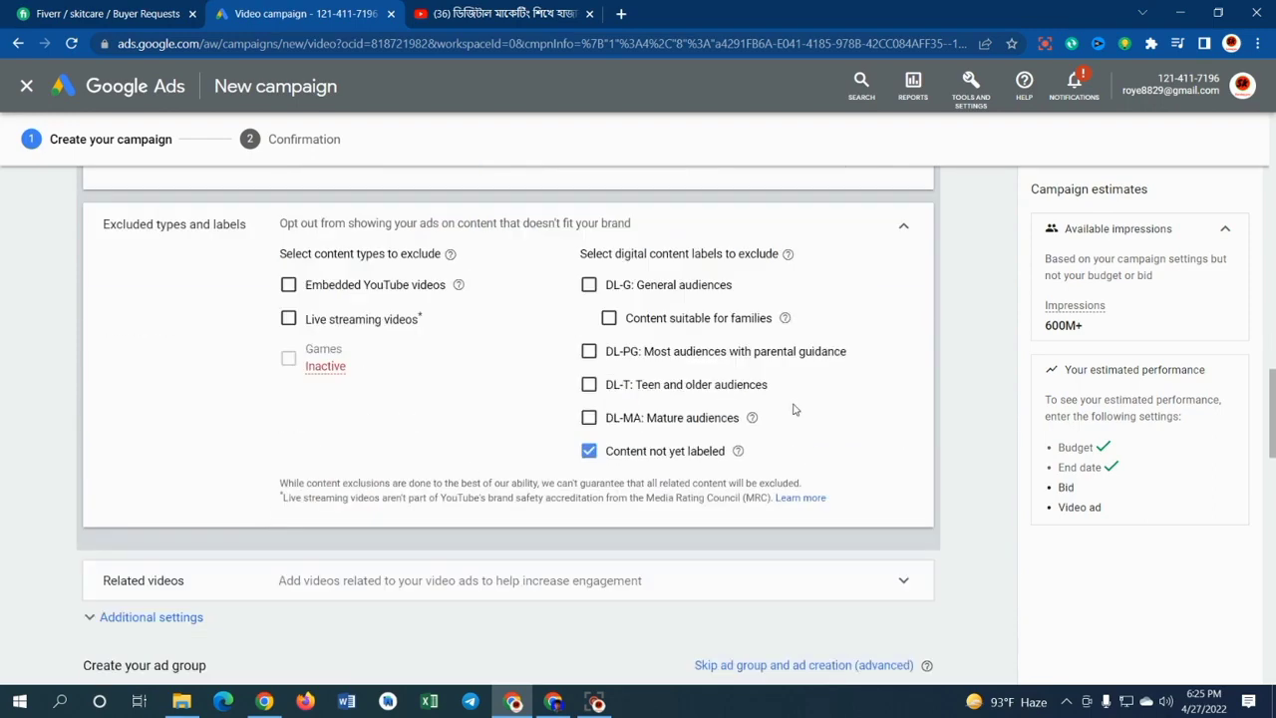
left_click(904, 232)
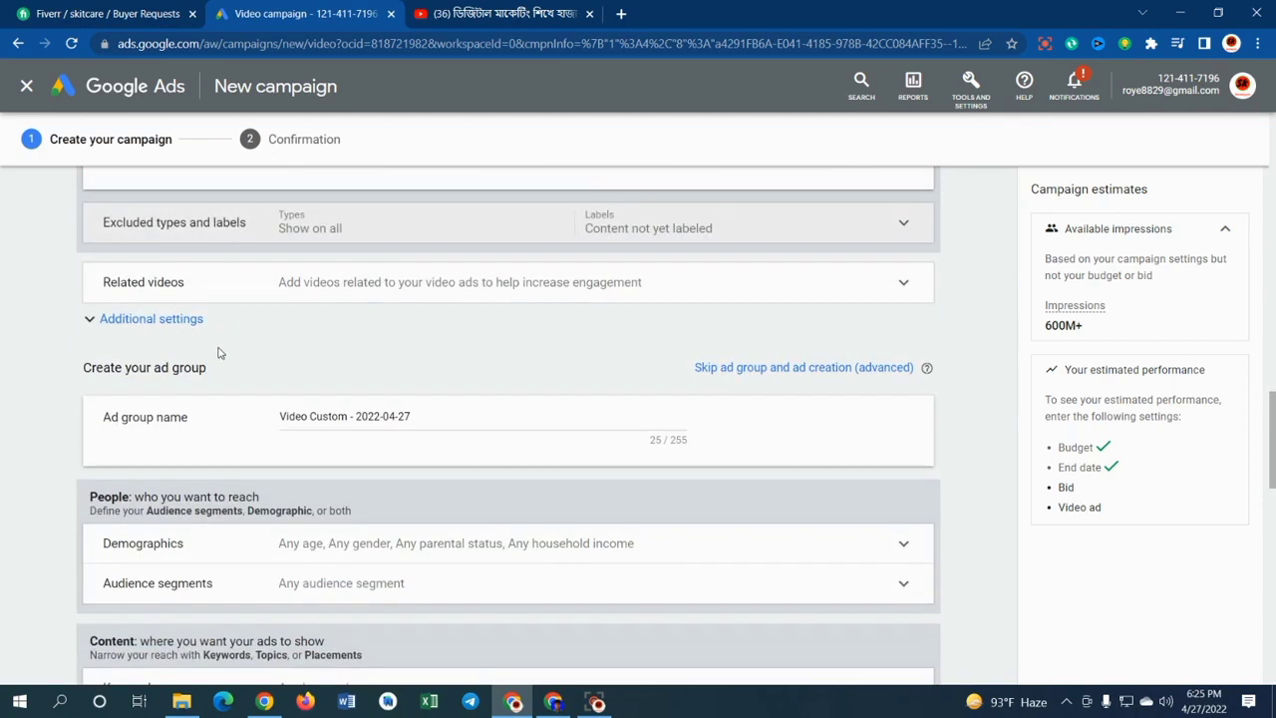
Try adding the copied YouTube video as a related video, remove it again and cancel the related videos dialog.
left_click(904, 283)
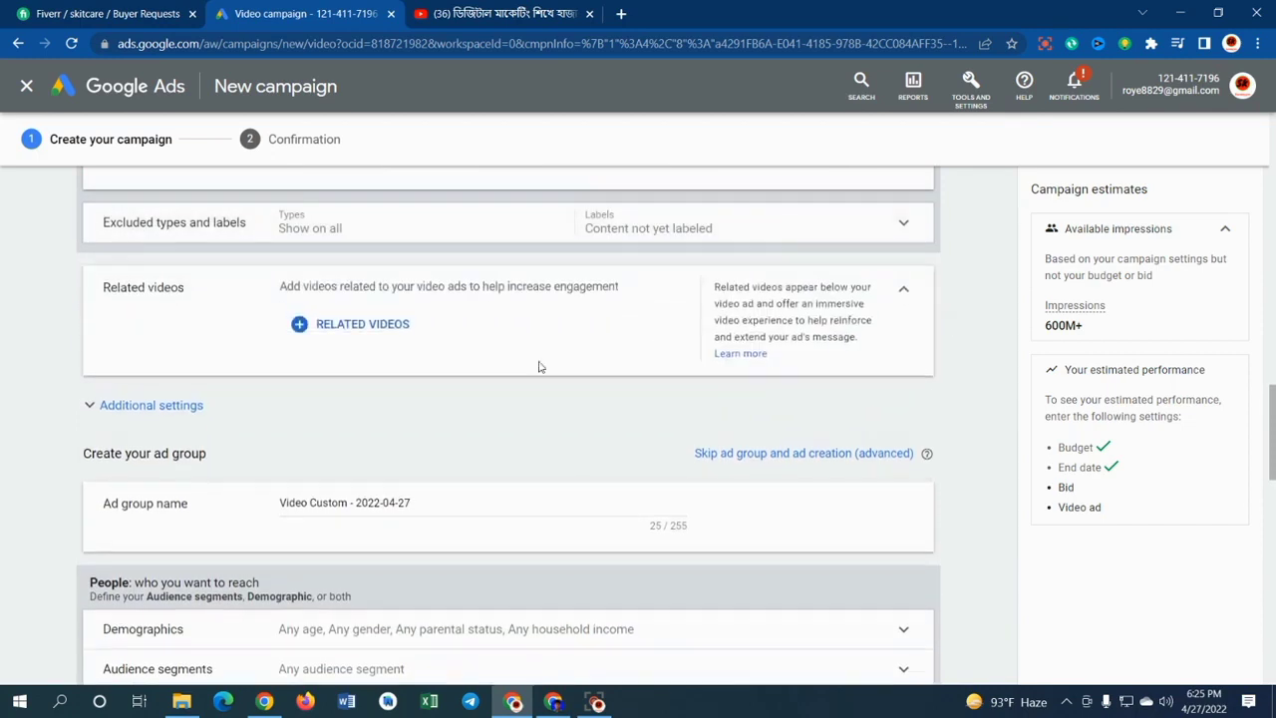
left_click(353, 333)
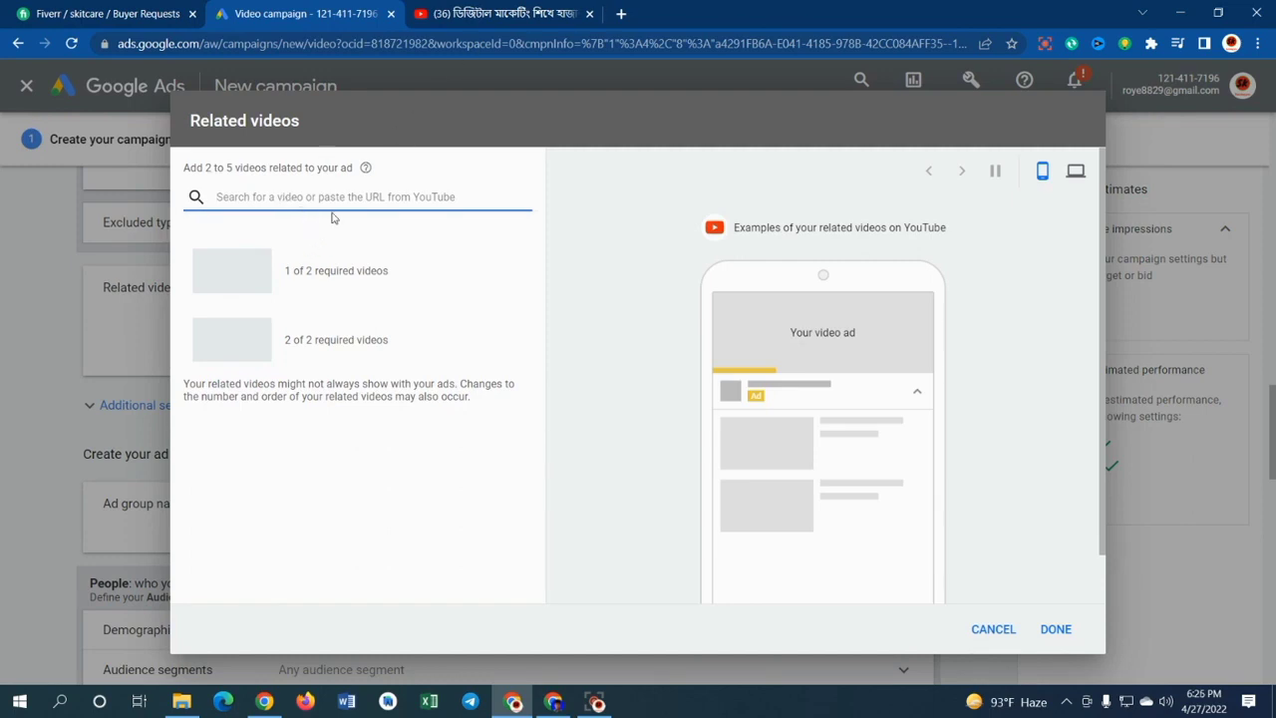
key("ctrl+v")
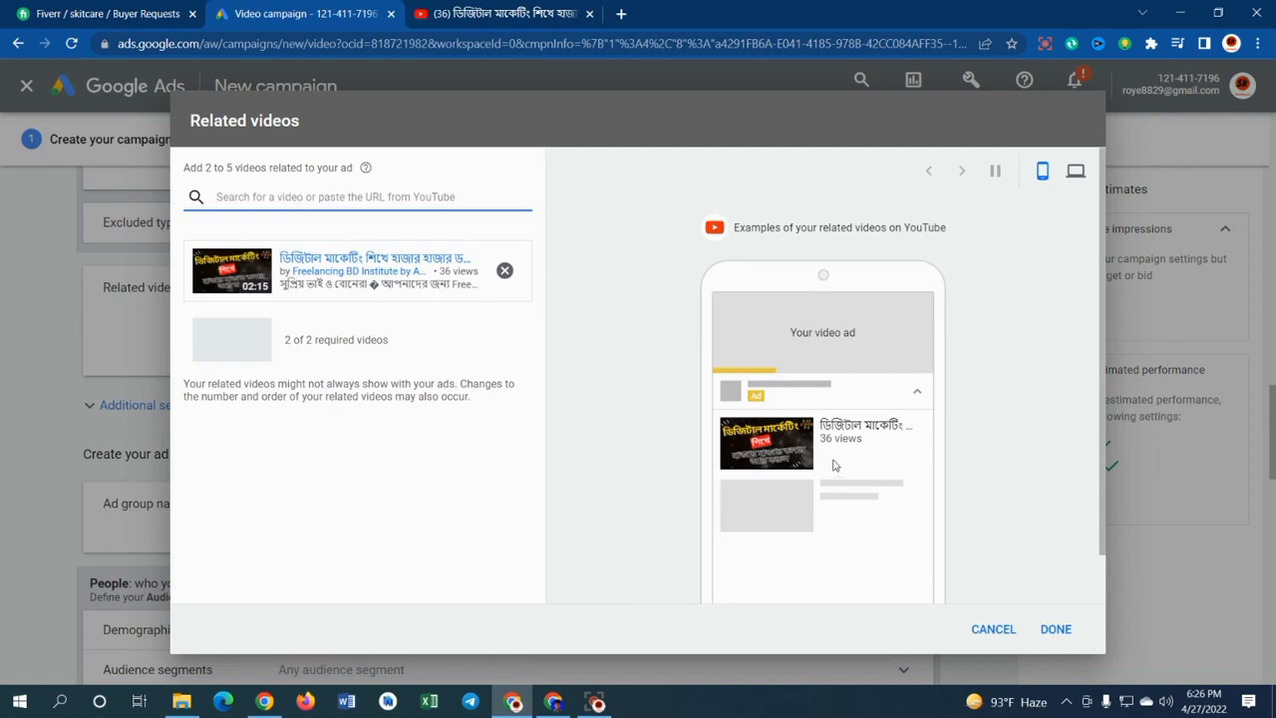
left_click(504, 270)
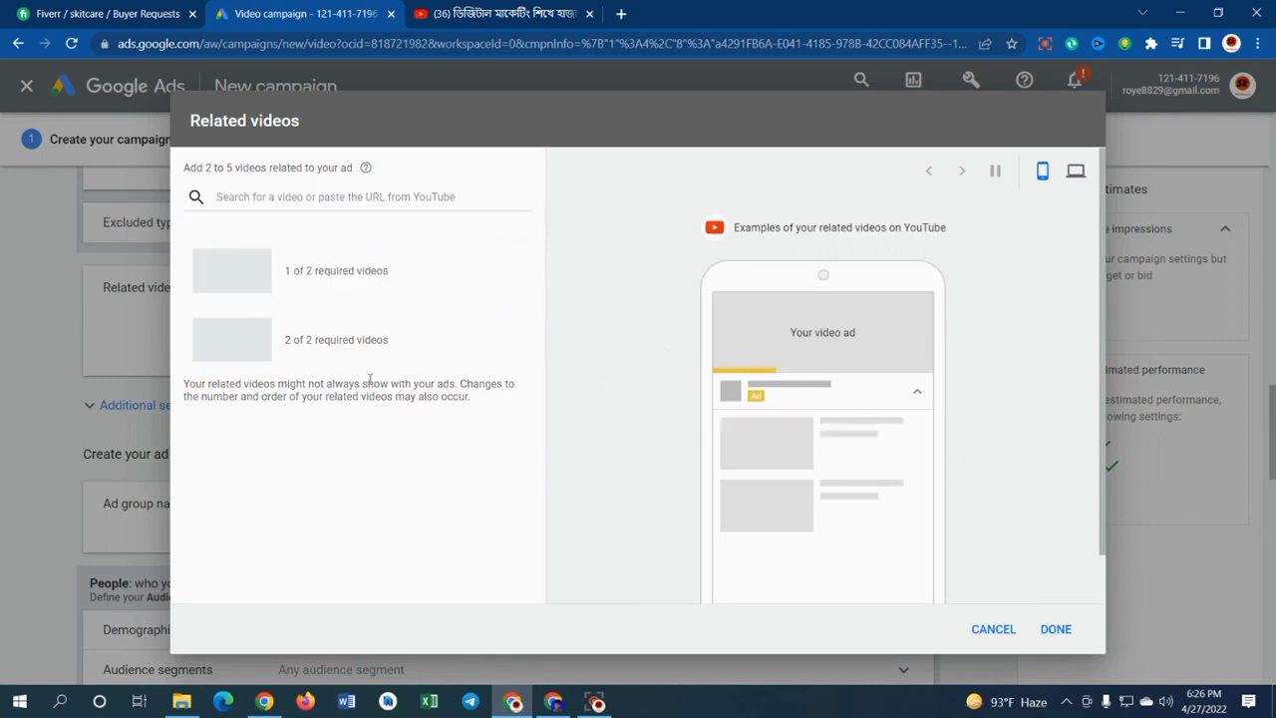
left_click(1054, 629)
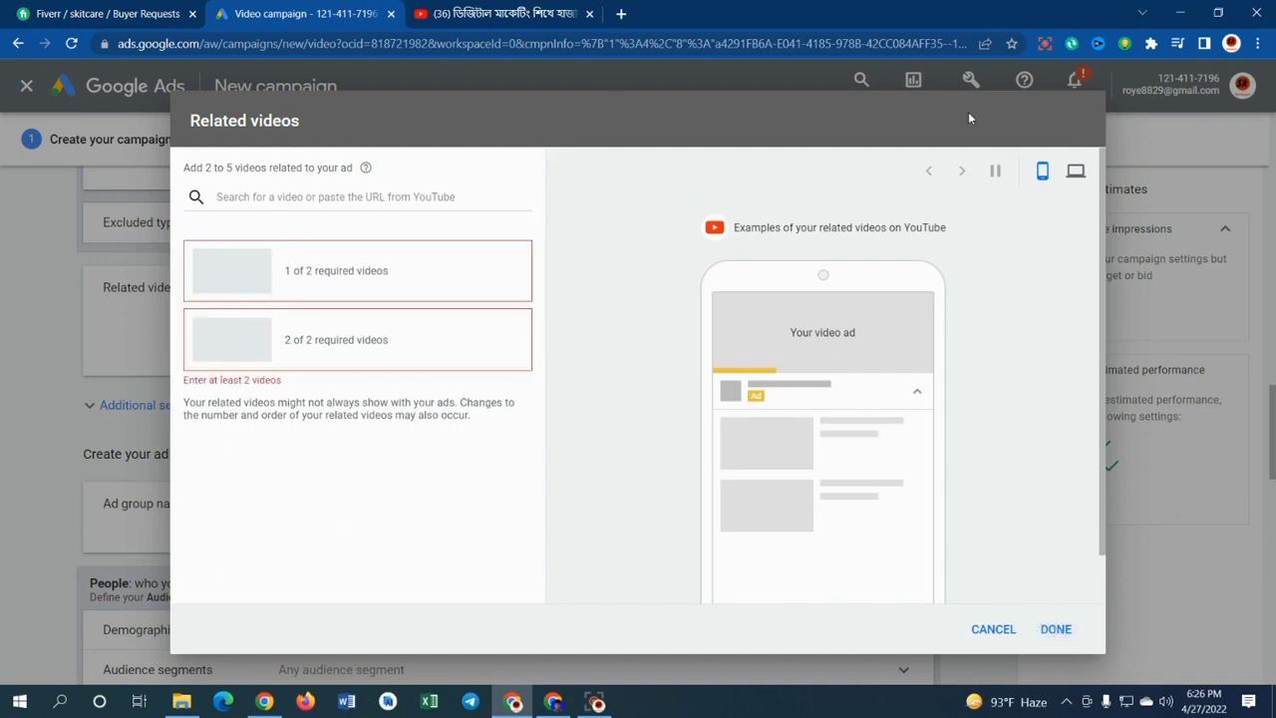
left_click(987, 629)
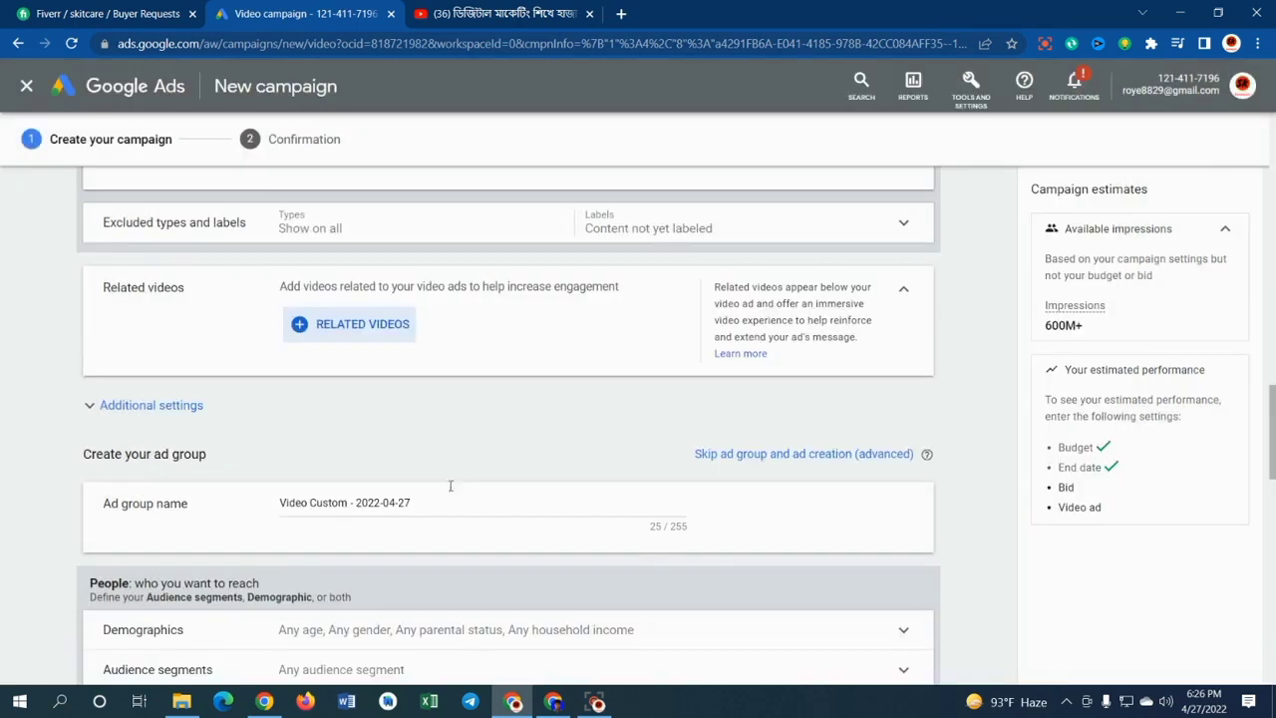
Rename the ad group so that the channel owner's name stands before the date 2022-04-27.
scroll(377, 334, "down", 2)
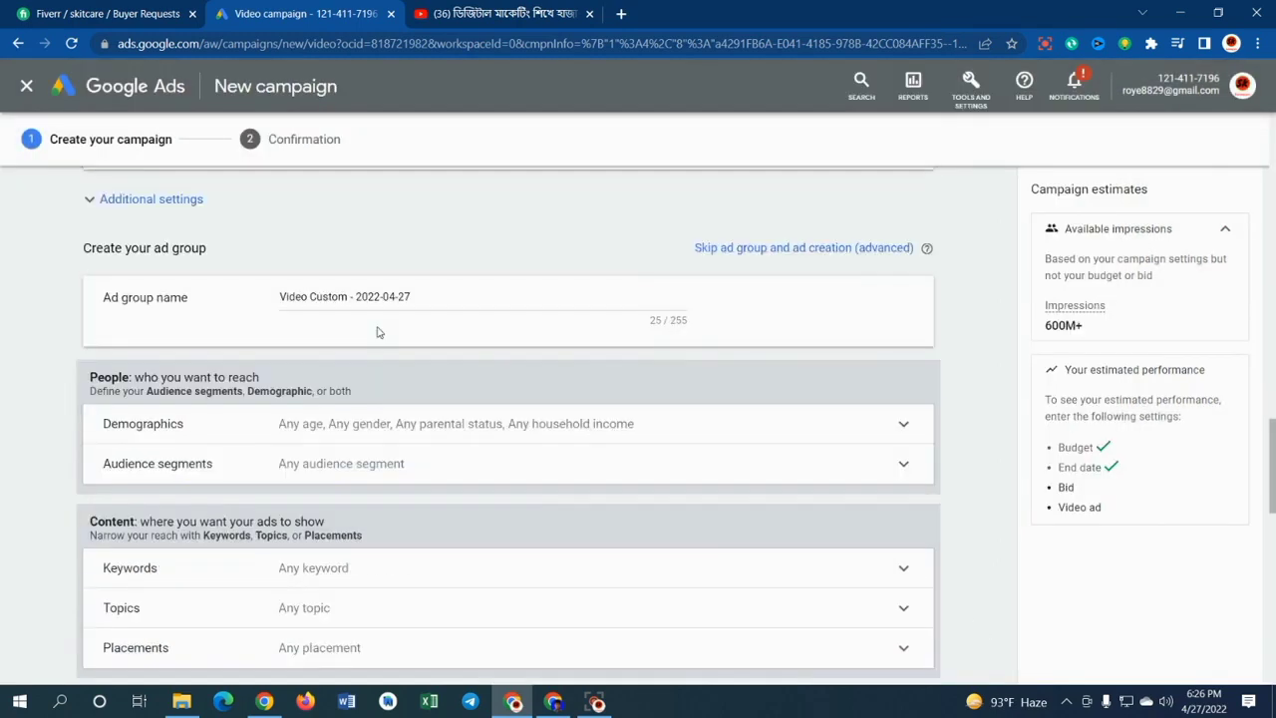
left_click_drag(350, 296, 279, 297)
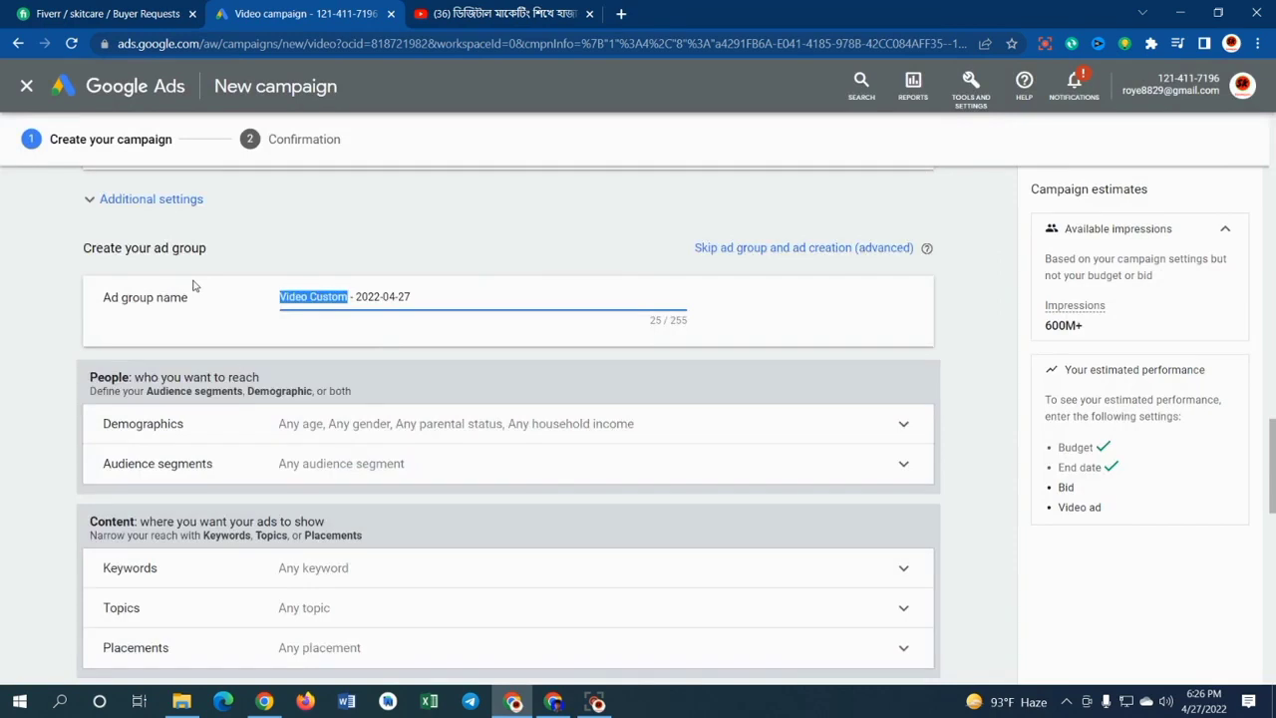
type("akhr")
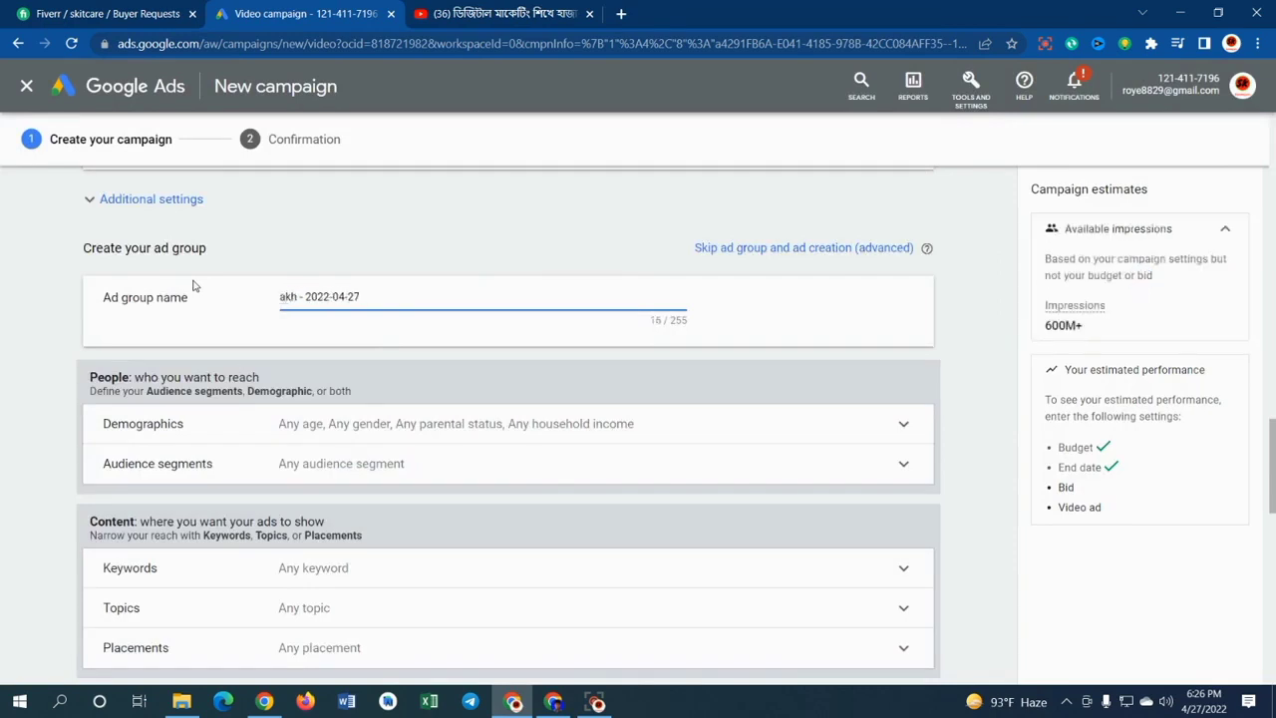
type("kon")
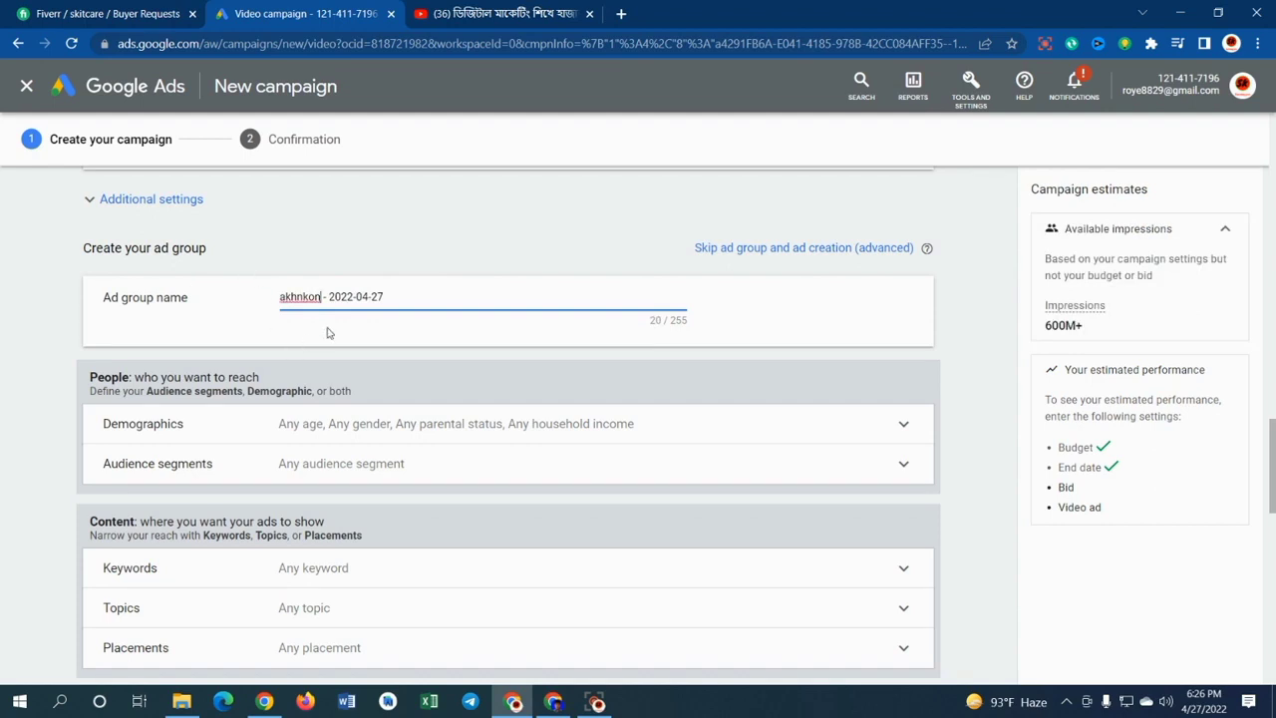
Expand the ad group's demographics and limit gender targeting to Female and Male by excluding Unknown.
scroll(329, 333, "down", 1)
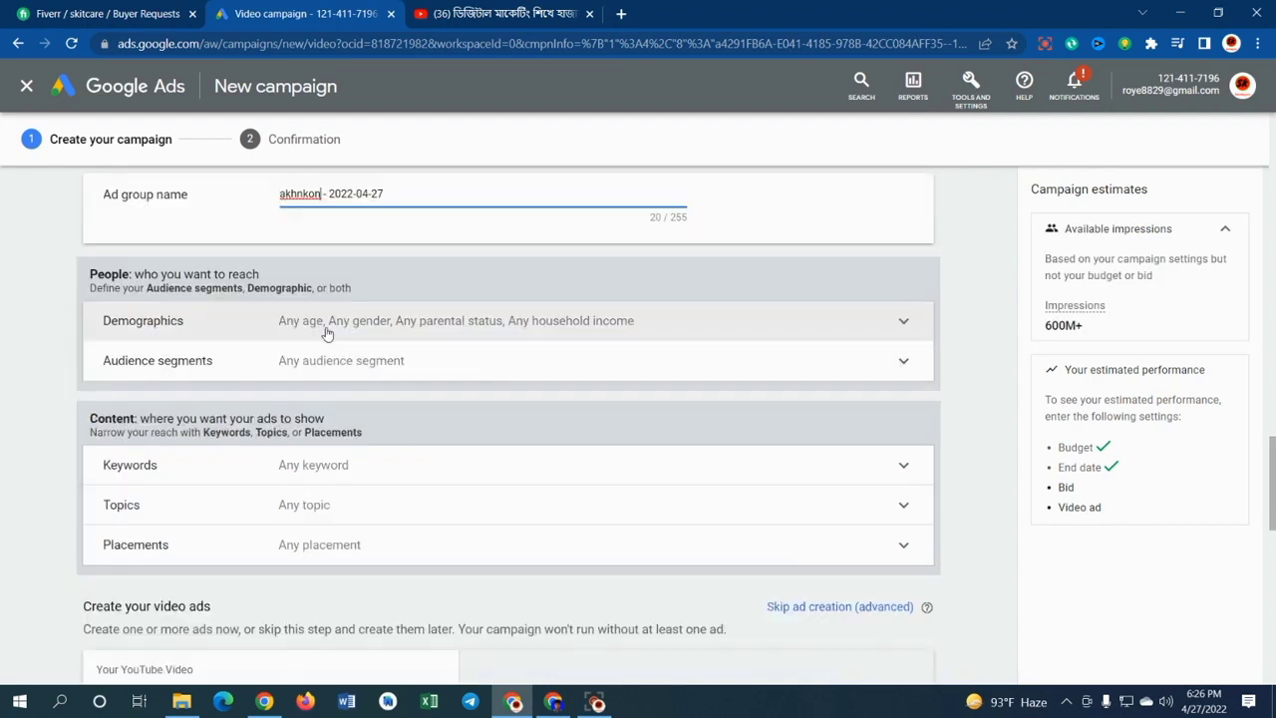
left_click(905, 321)
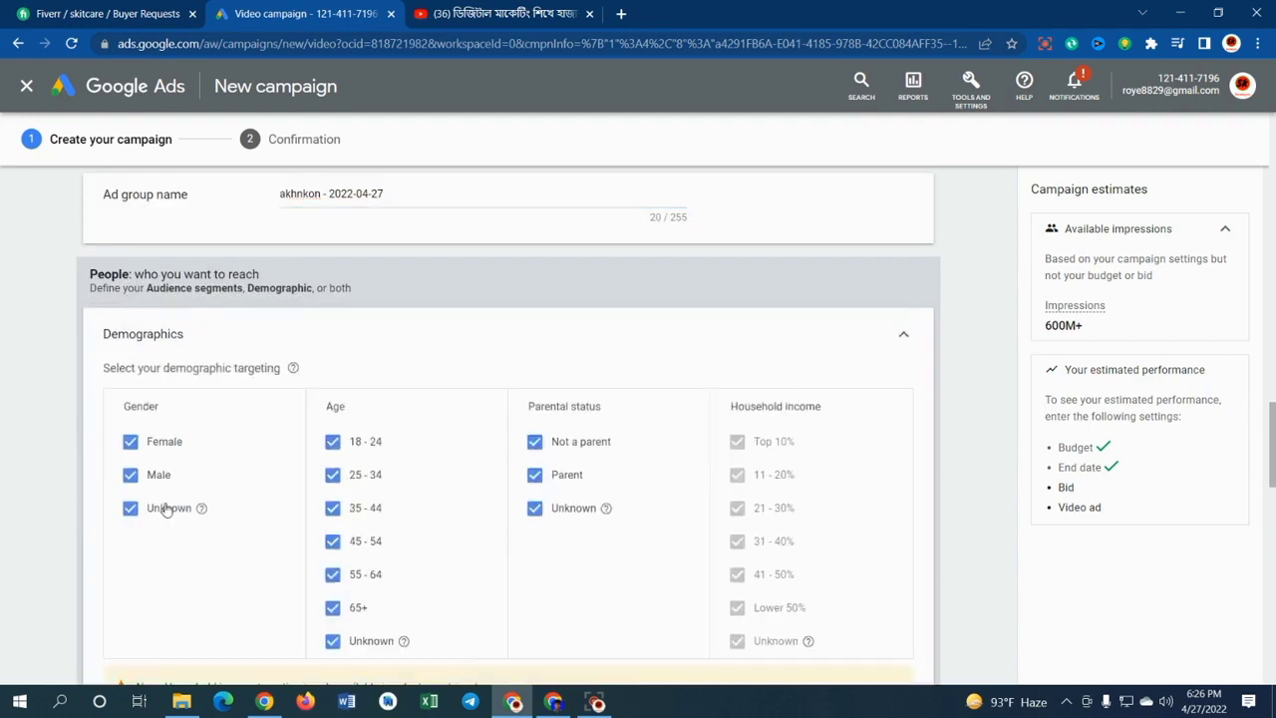
scroll(164, 512, "down", 1)
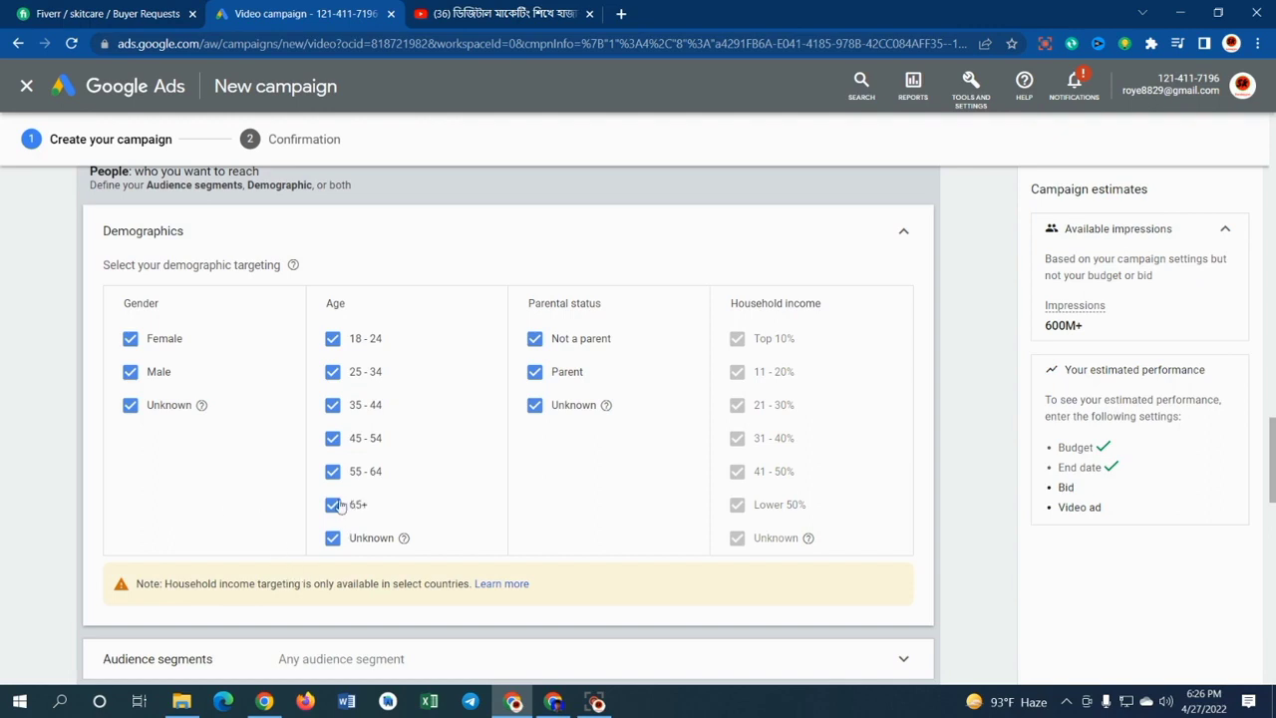
left_click(131, 340)
left_click(129, 404)
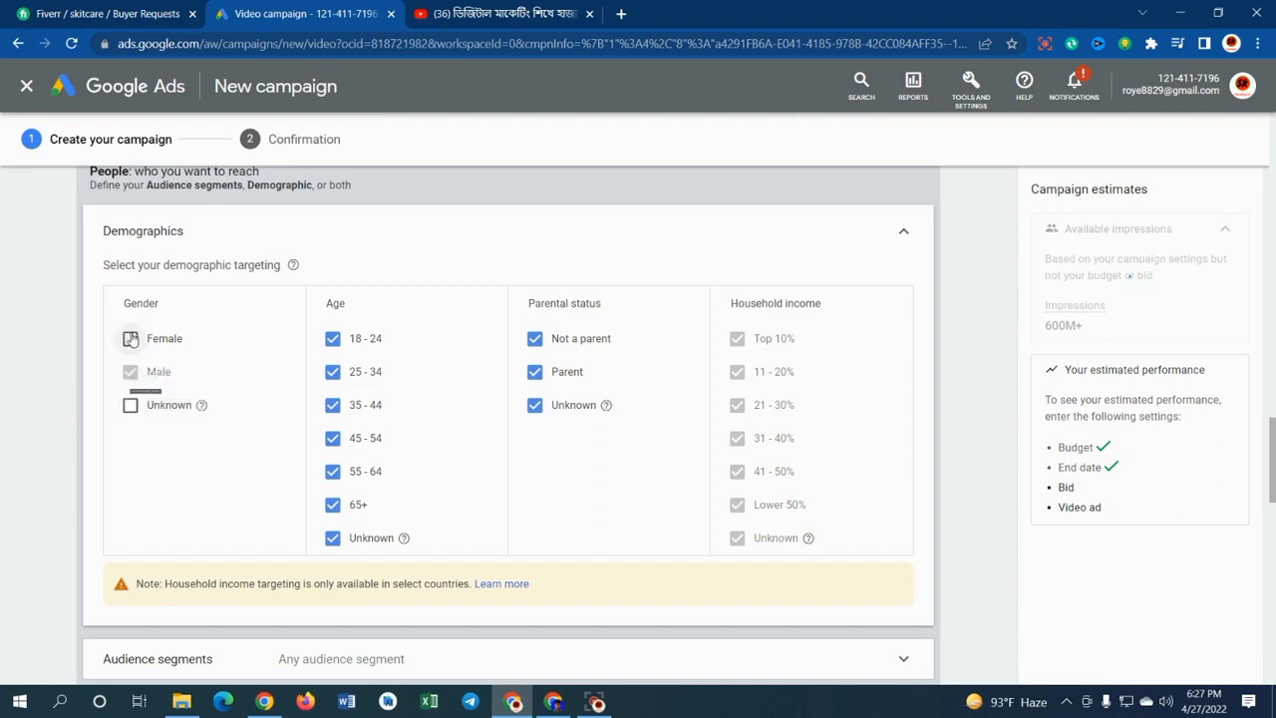
left_click(131, 339)
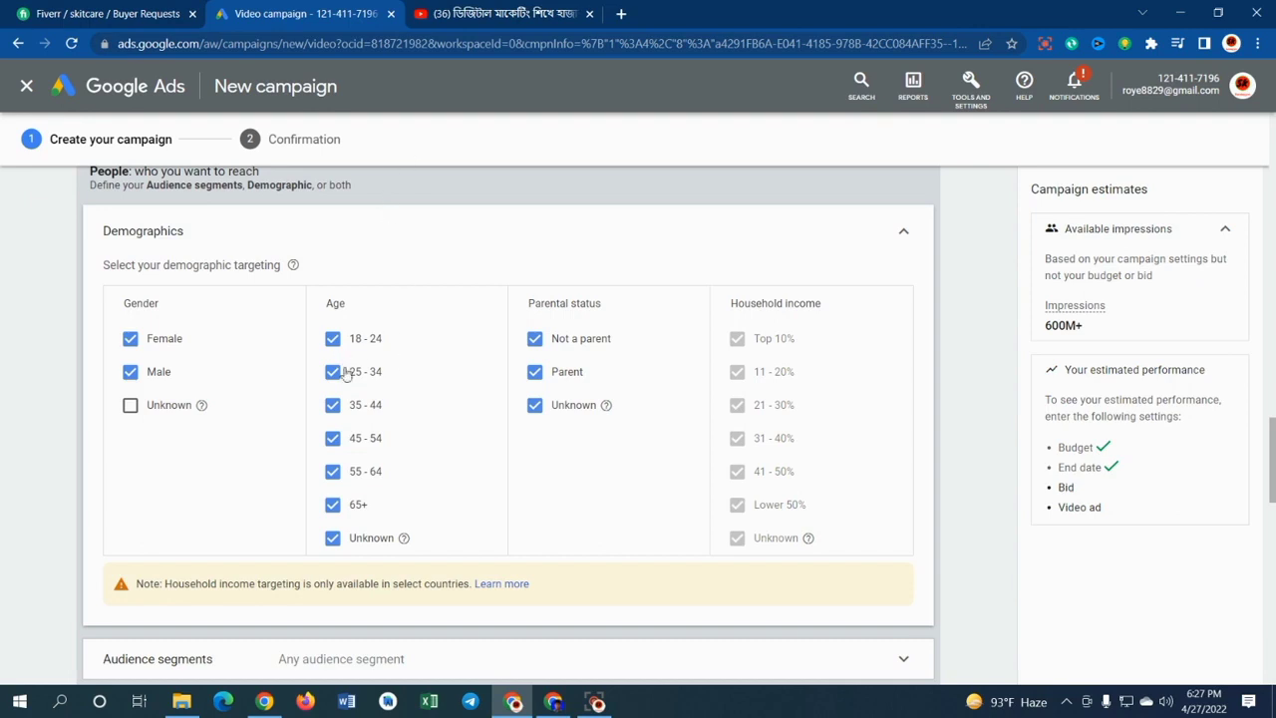
Exclude the age groups 55 - 64, 65+ and Unknown, keeping ages 18 to 54 targeted.
left_click(332, 507)
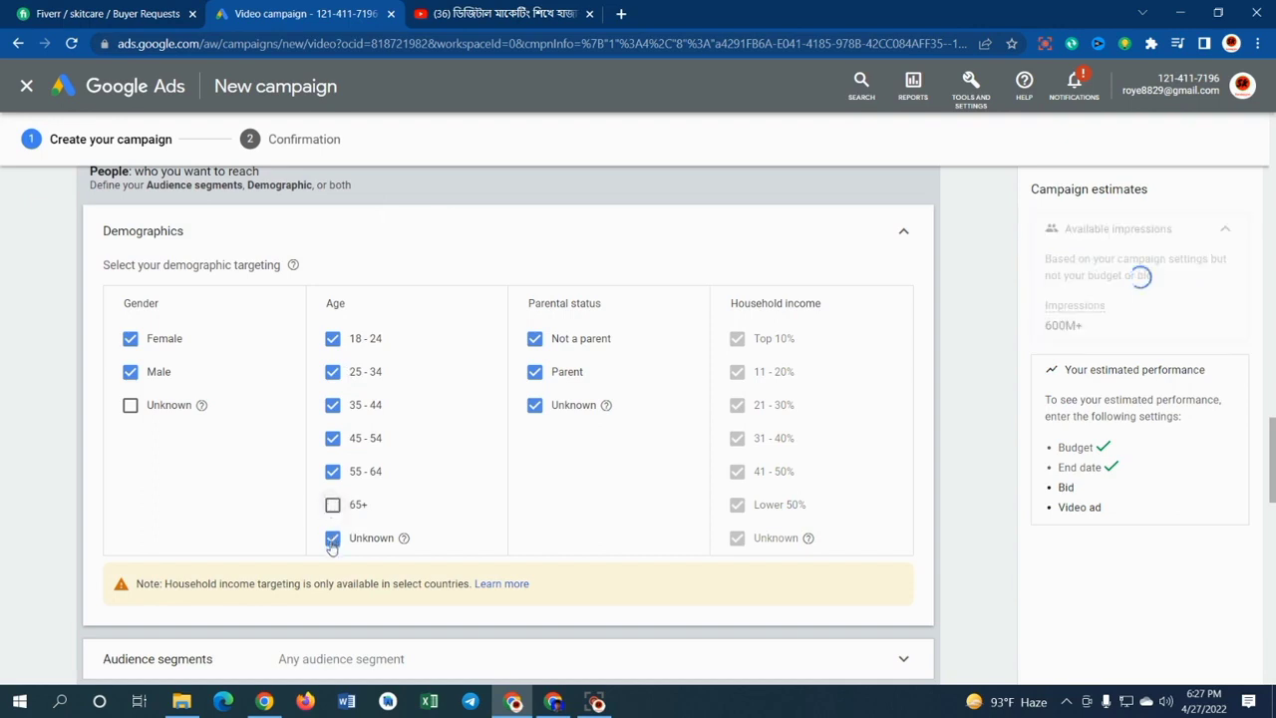
left_click(332, 542)
left_click(333, 474)
left_click_drag(308, 336, 402, 435)
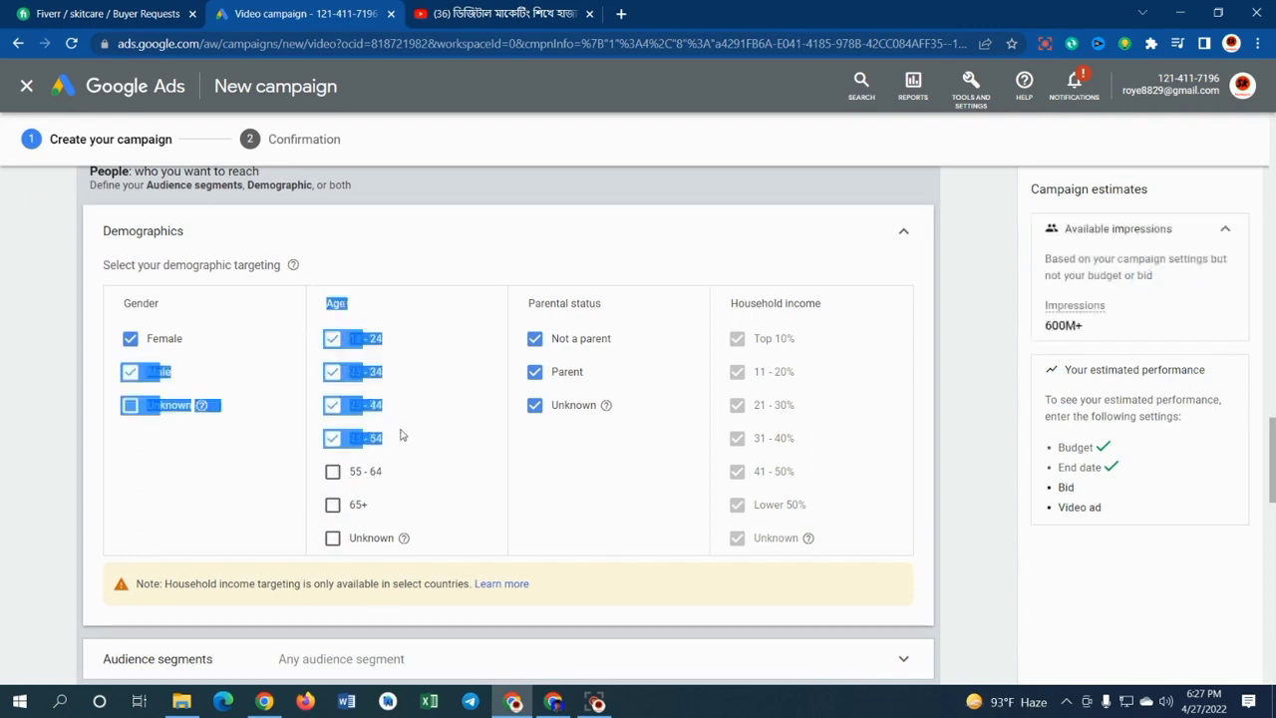
left_click(420, 368)
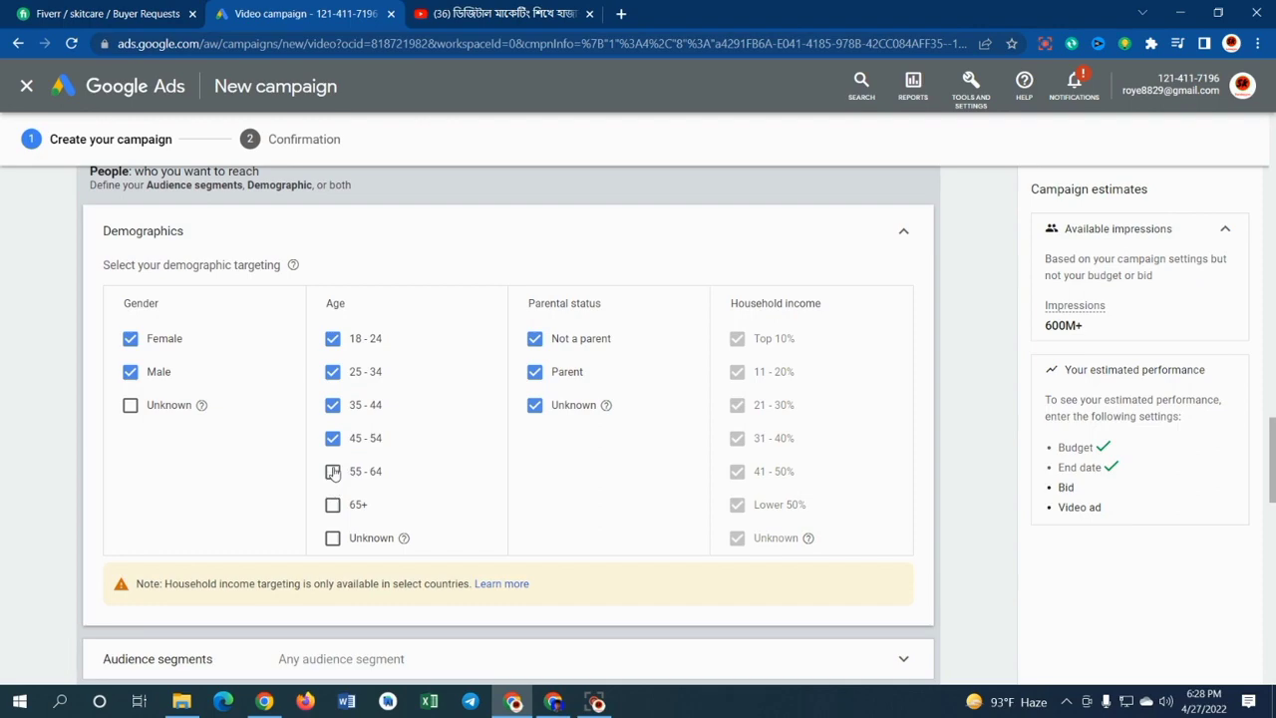
Read the household income targeting note, and examine the suggested audience segments before collapsing that section.
scroll(335, 475, "down", 4)
scroll(332, 489, "up", 2)
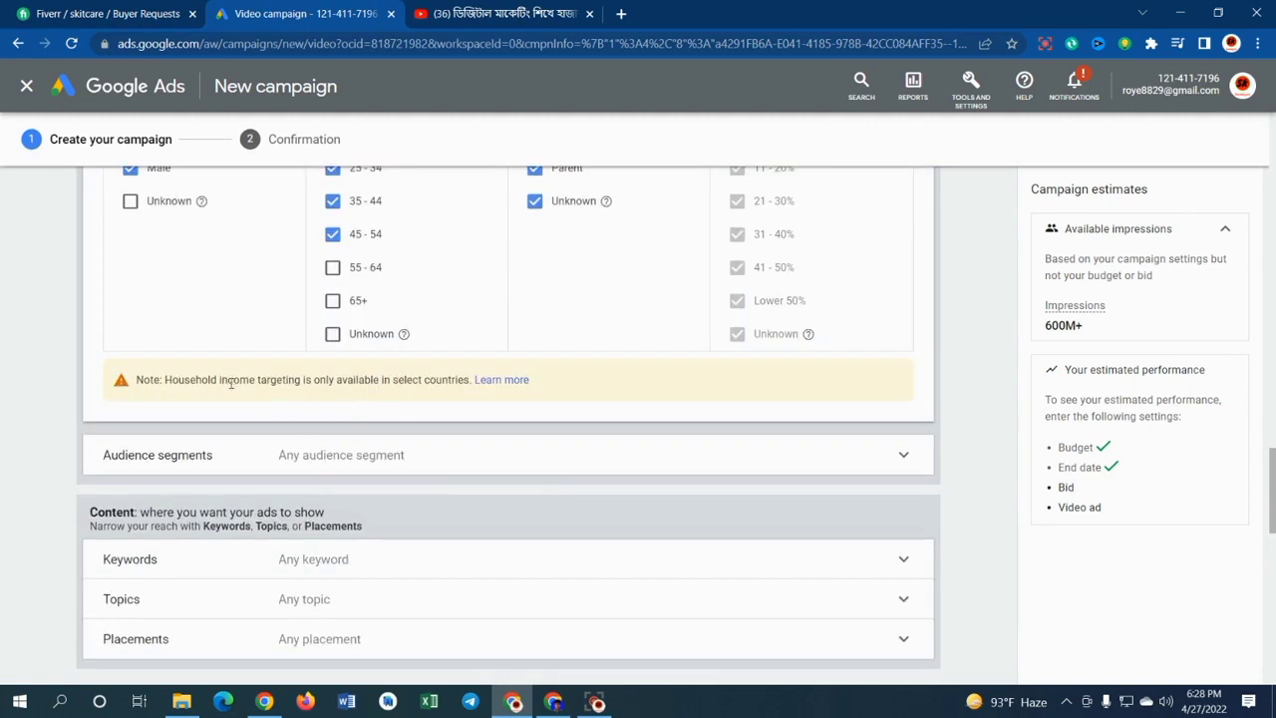
left_click_drag(144, 380, 287, 380)
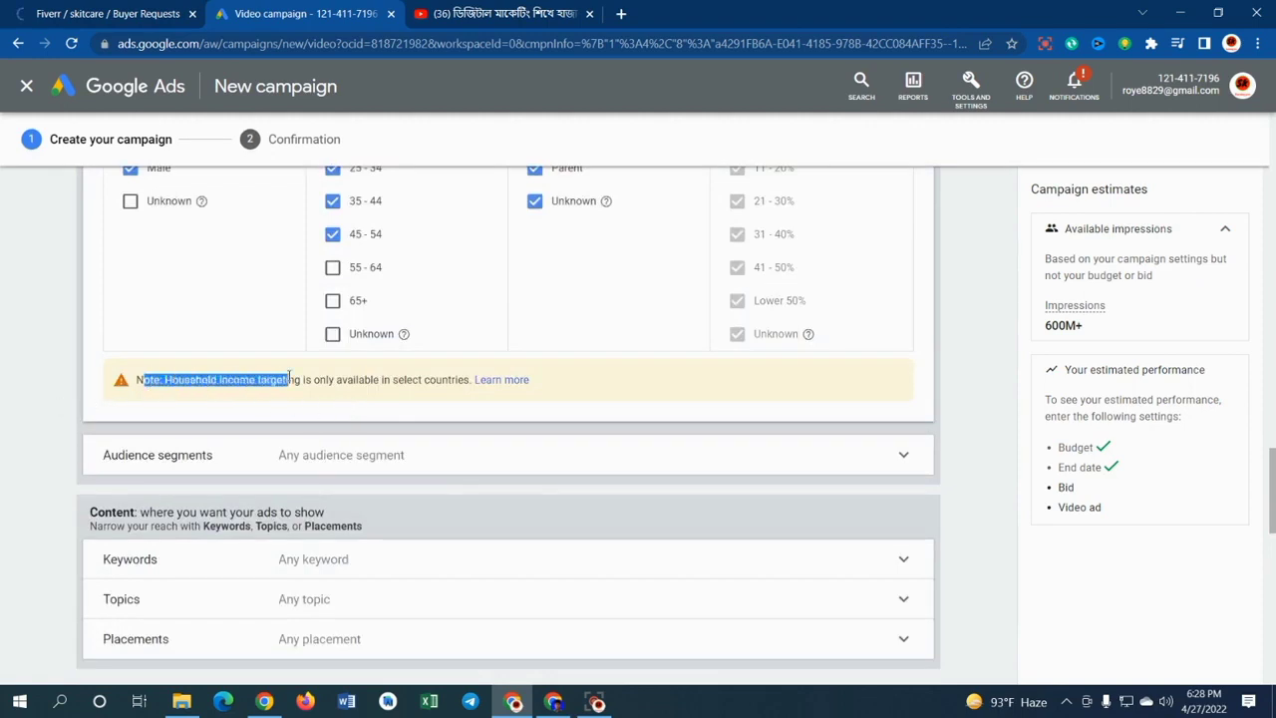
left_click(614, 383)
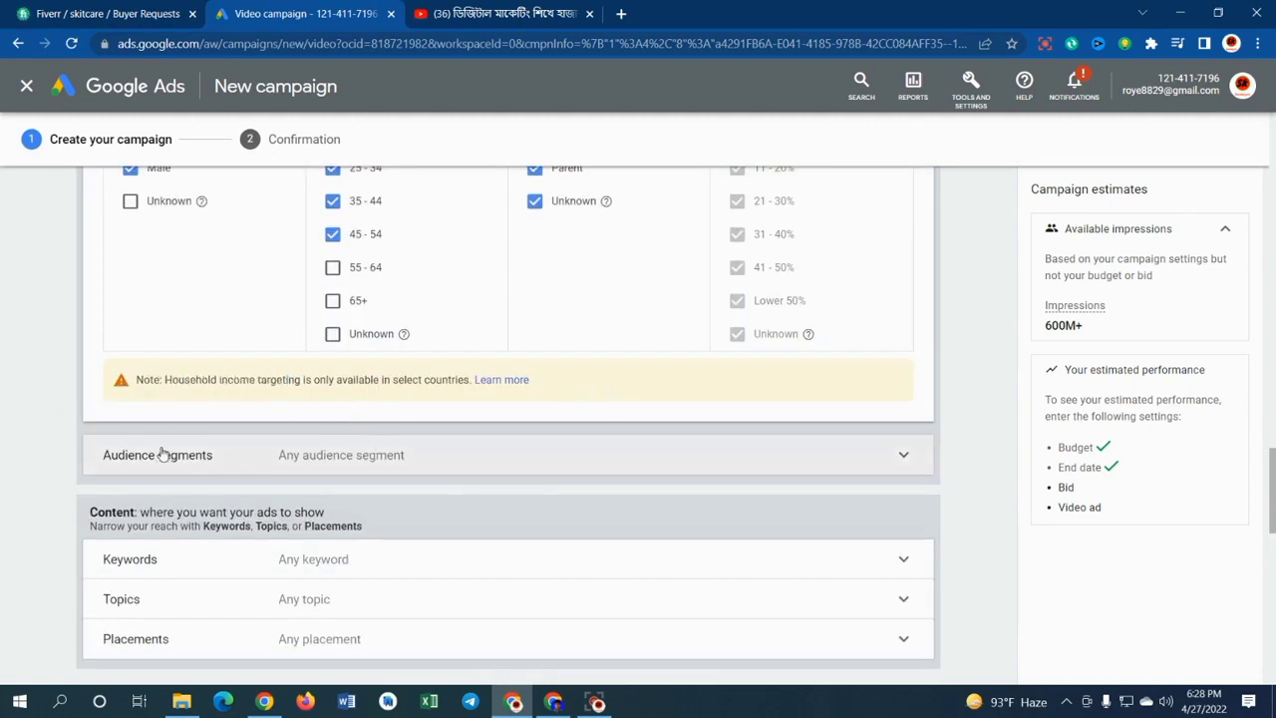
left_click(900, 454)
scroll(598, 534, "down", 3)
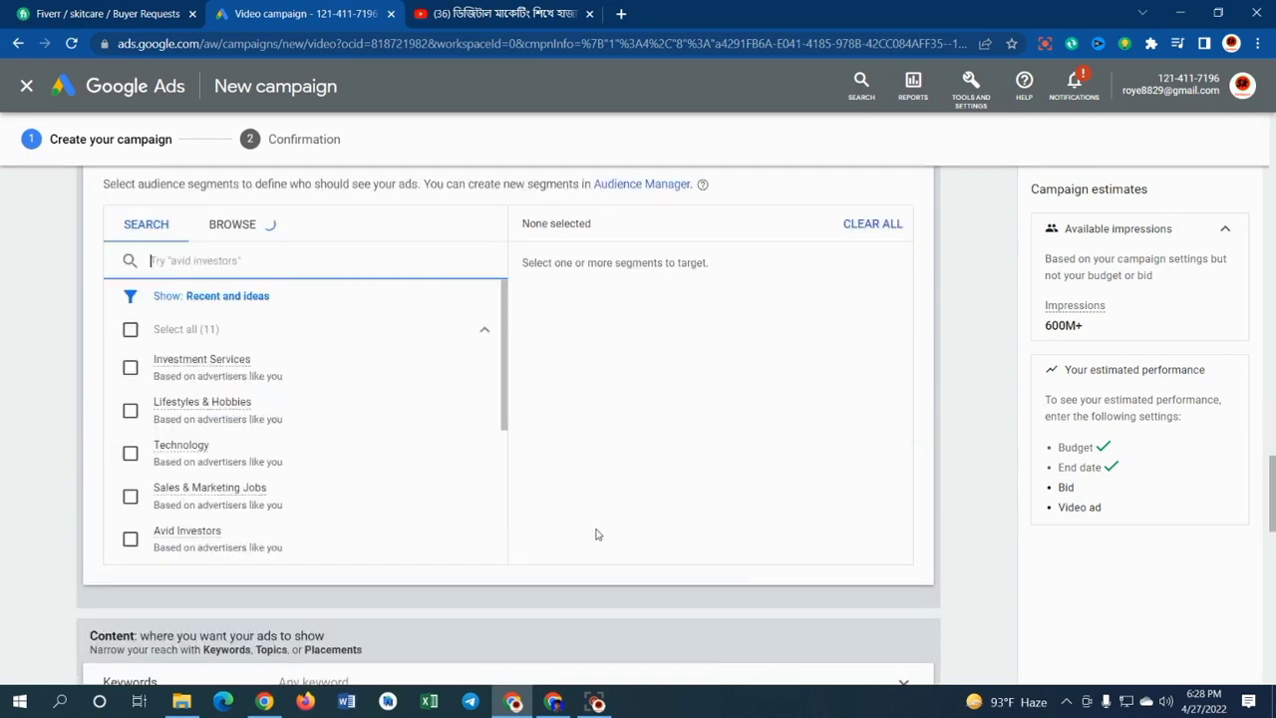
scroll(458, 418, "up", 3)
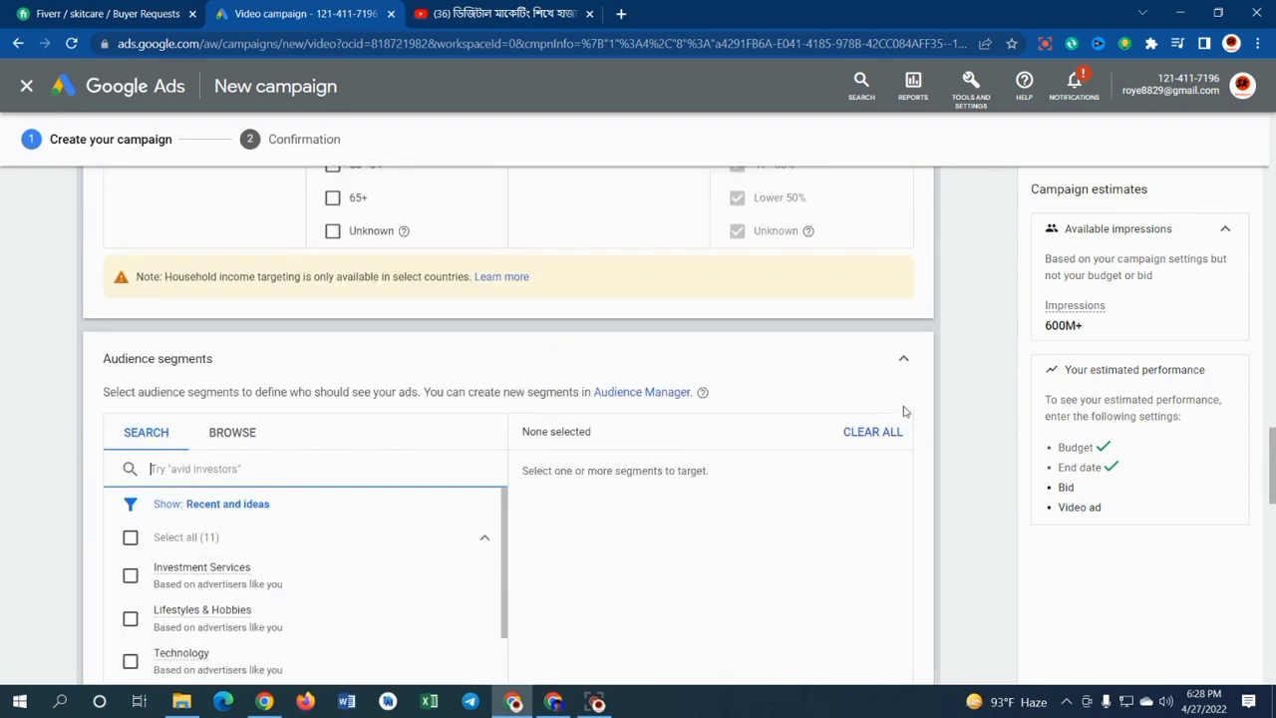
left_click(902, 360)
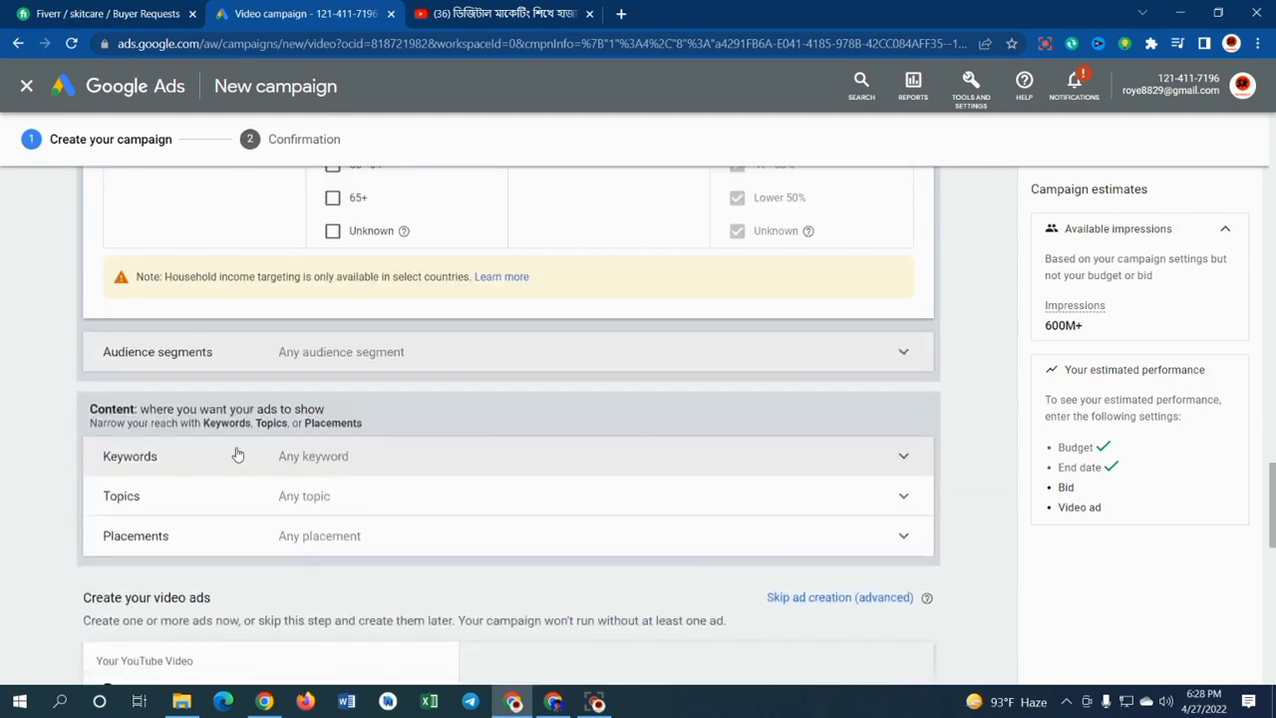
Examine the keyword entry area and the keyword idea fields for content targeting, and collapse the section again.
left_click(377, 468)
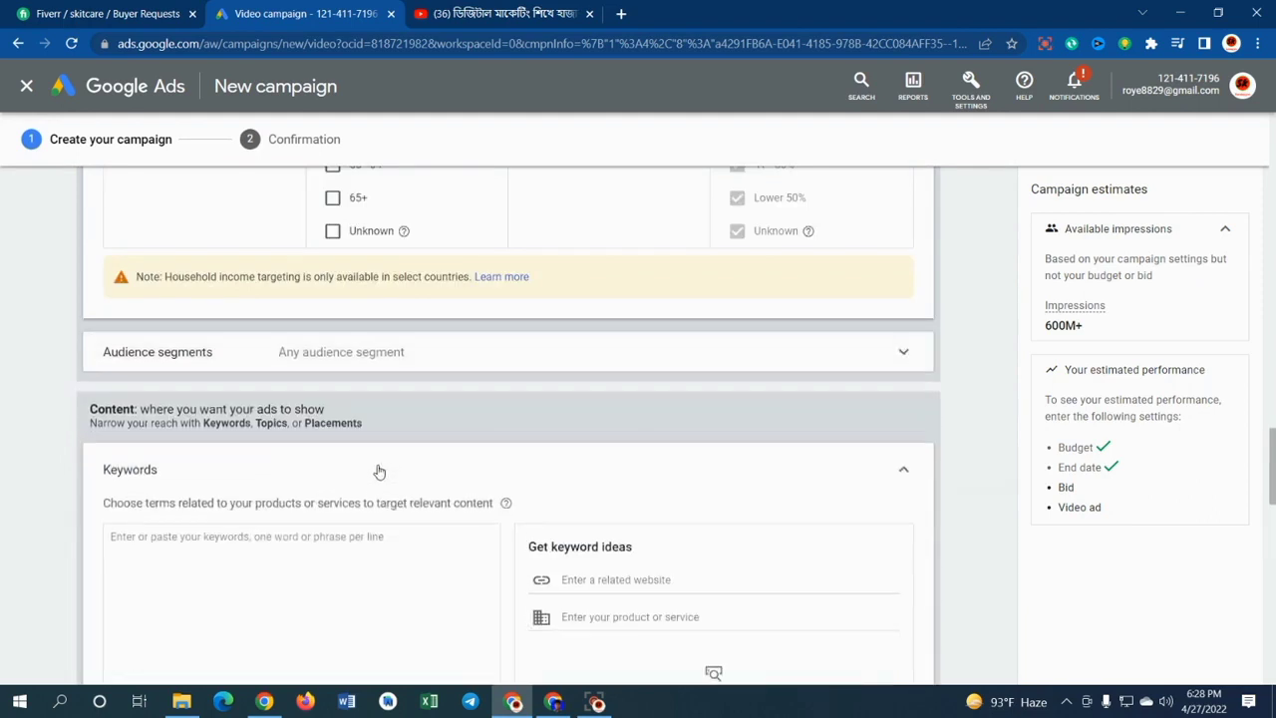
scroll(379, 470, "down", 2)
left_click(903, 263)
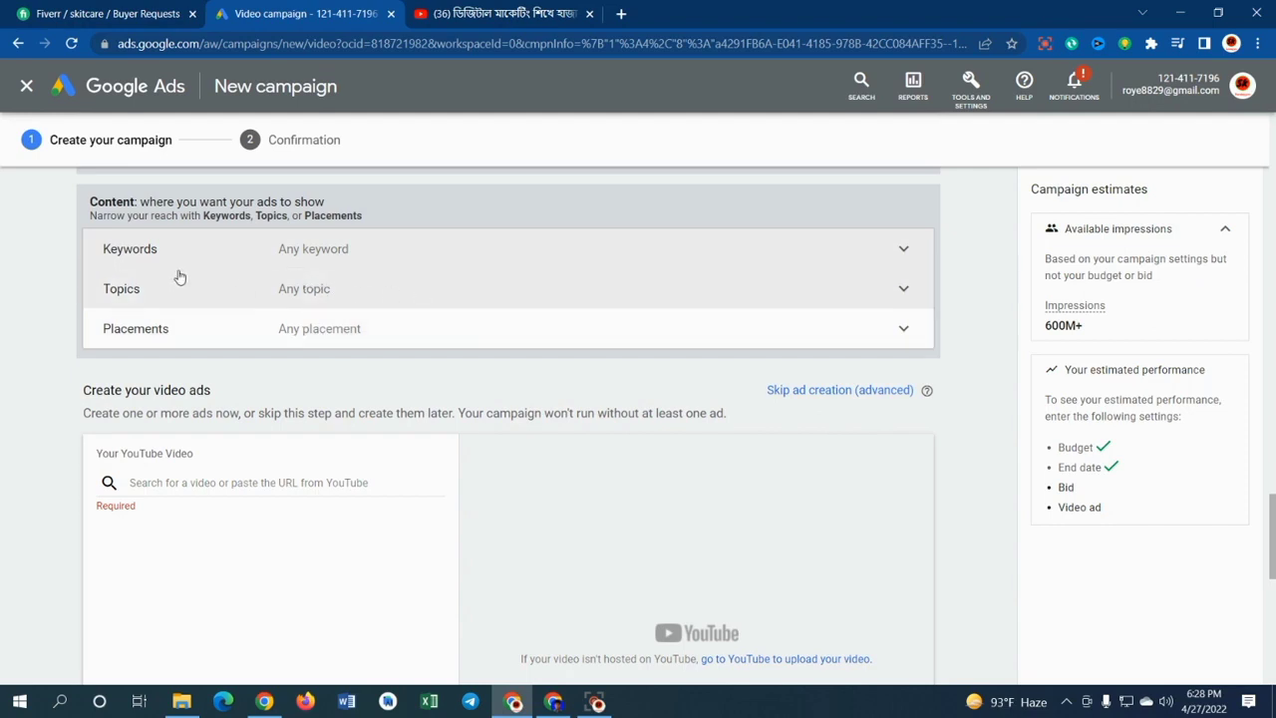
left_click(903, 249)
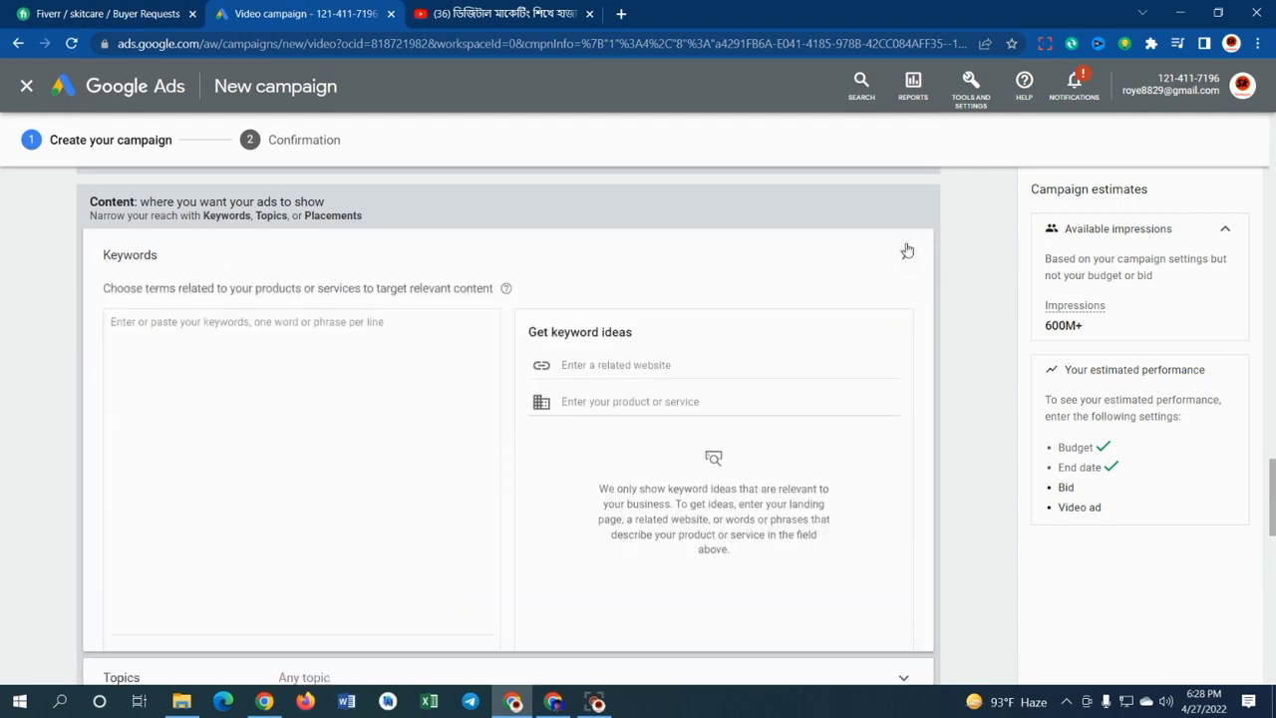
left_click(608, 371)
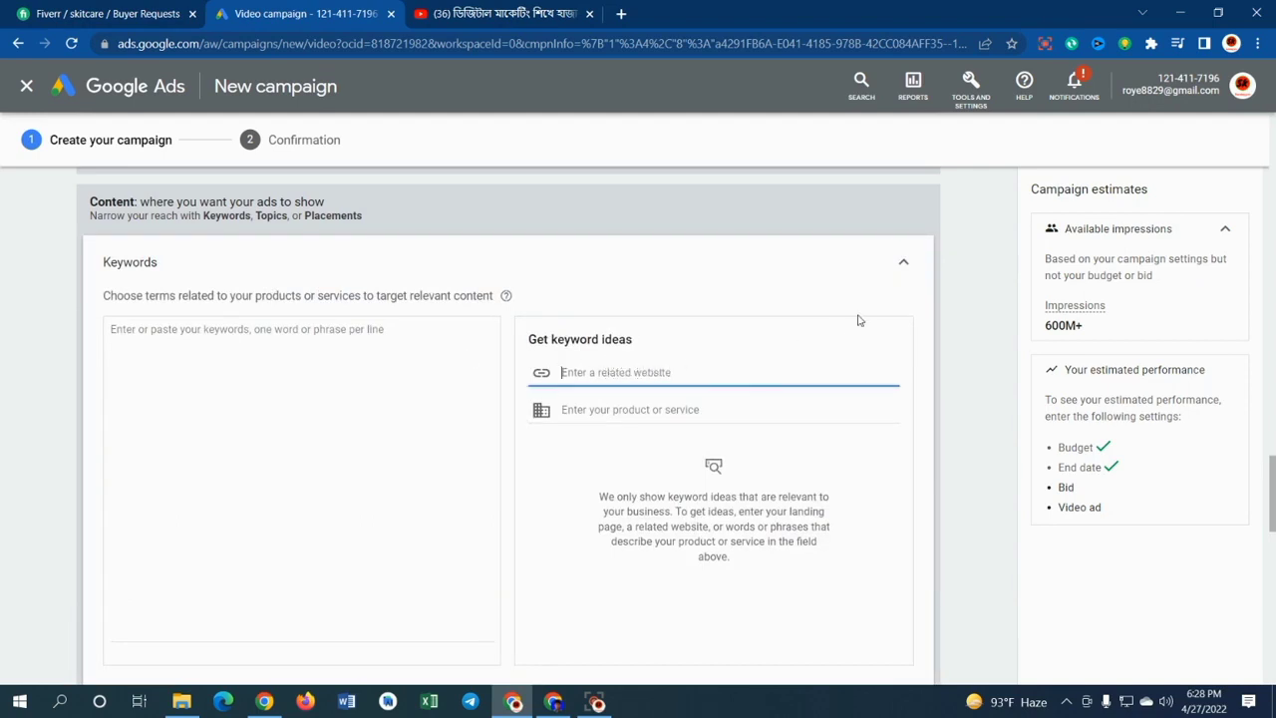
left_click(904, 263)
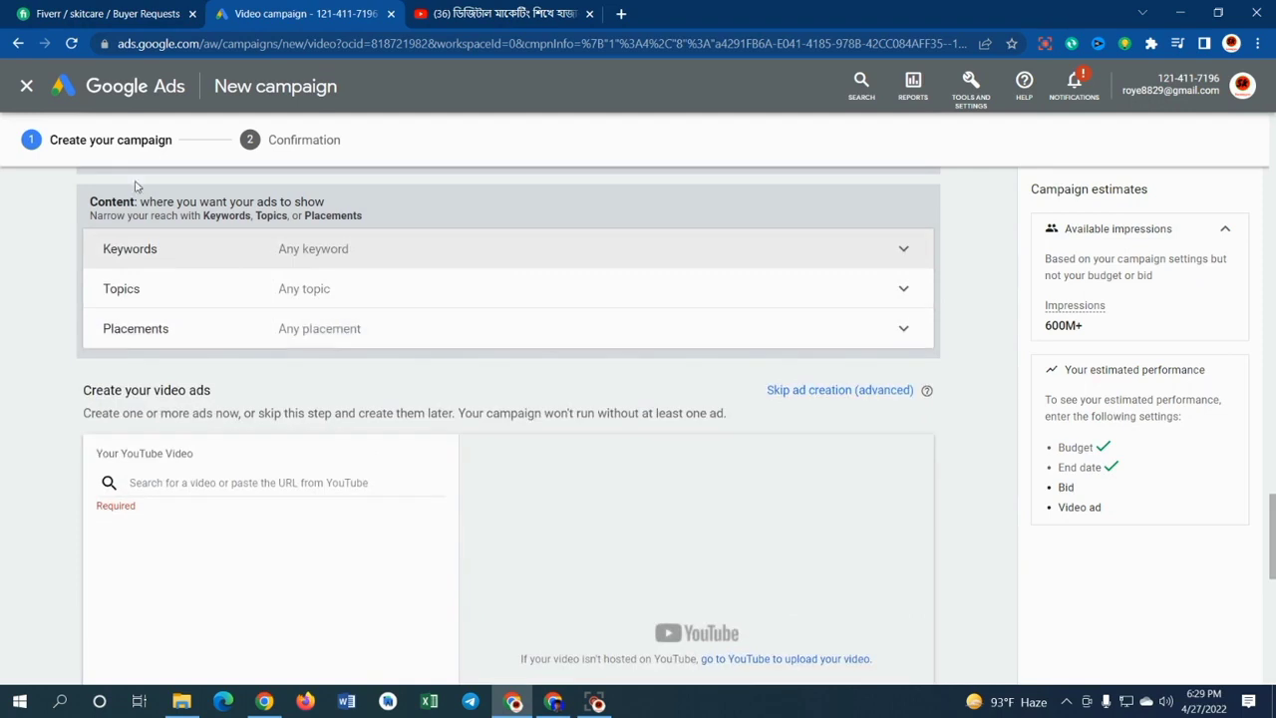
Examine the topics and placements available for content targeting, and check the promoted video on YouTube before returning to the campaign.
left_click(902, 289)
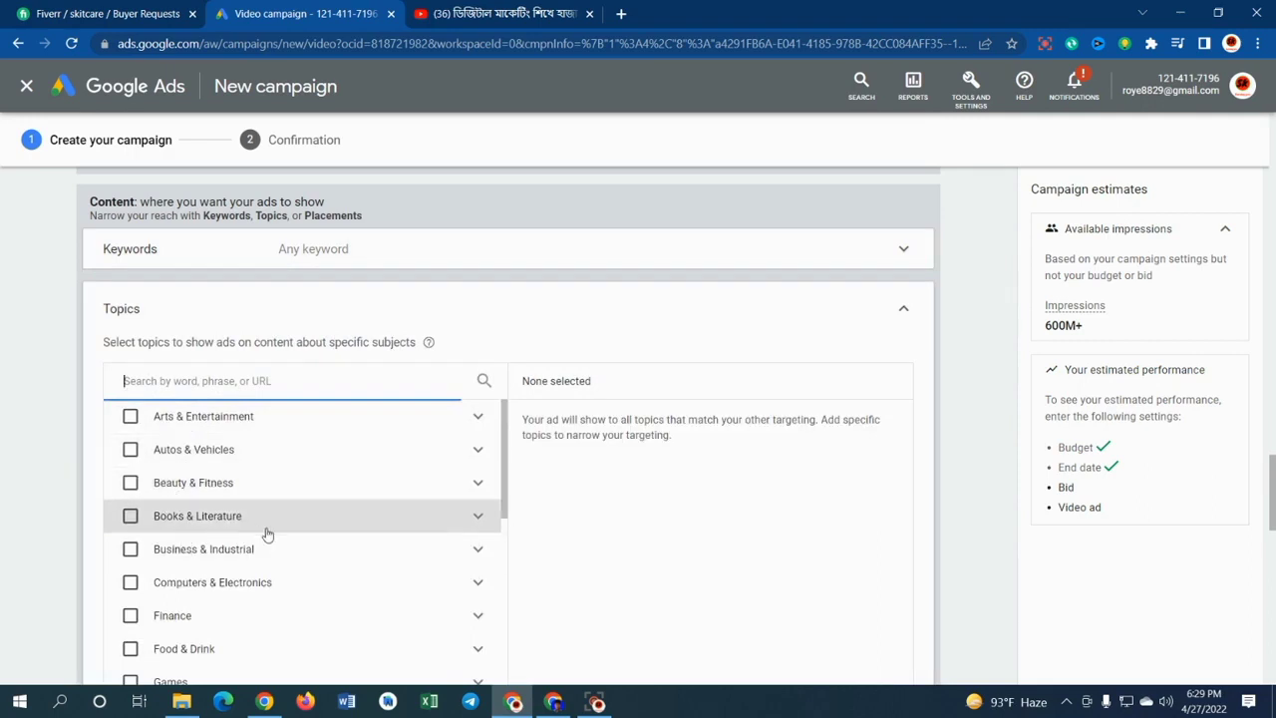
left_click(904, 310)
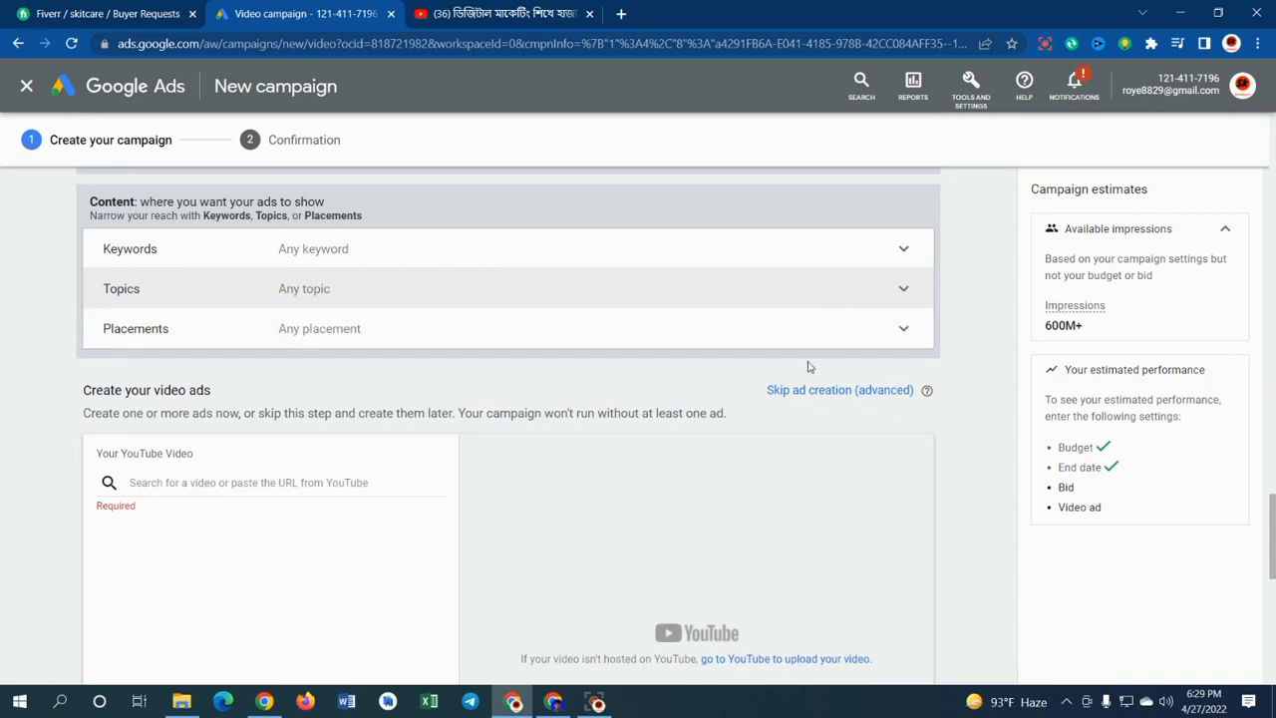
left_click(904, 331)
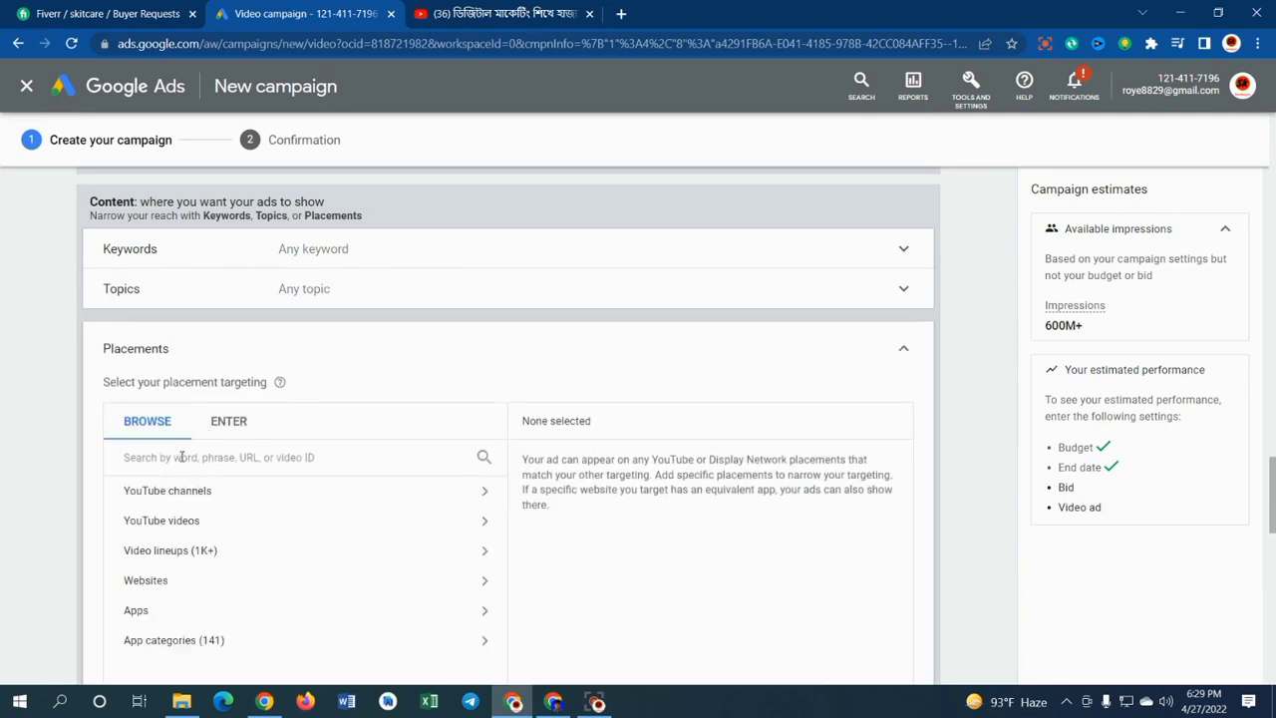
left_click(228, 456)
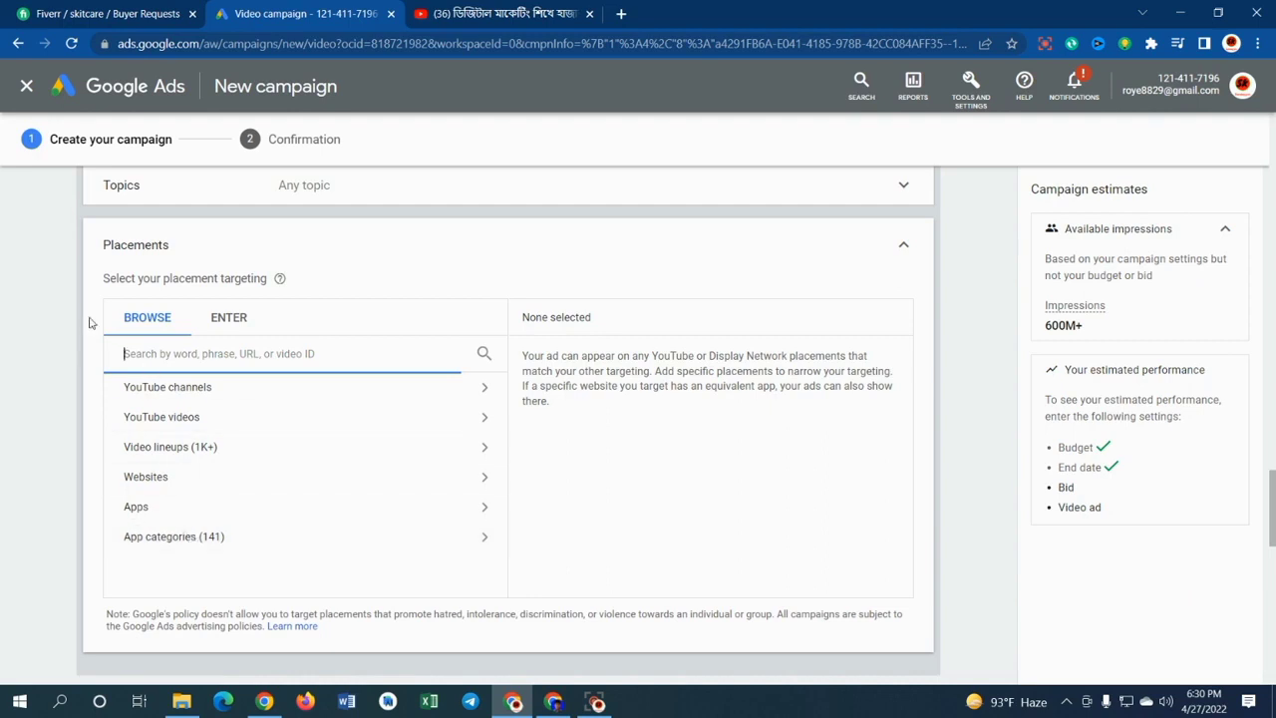
left_click(524, 8)
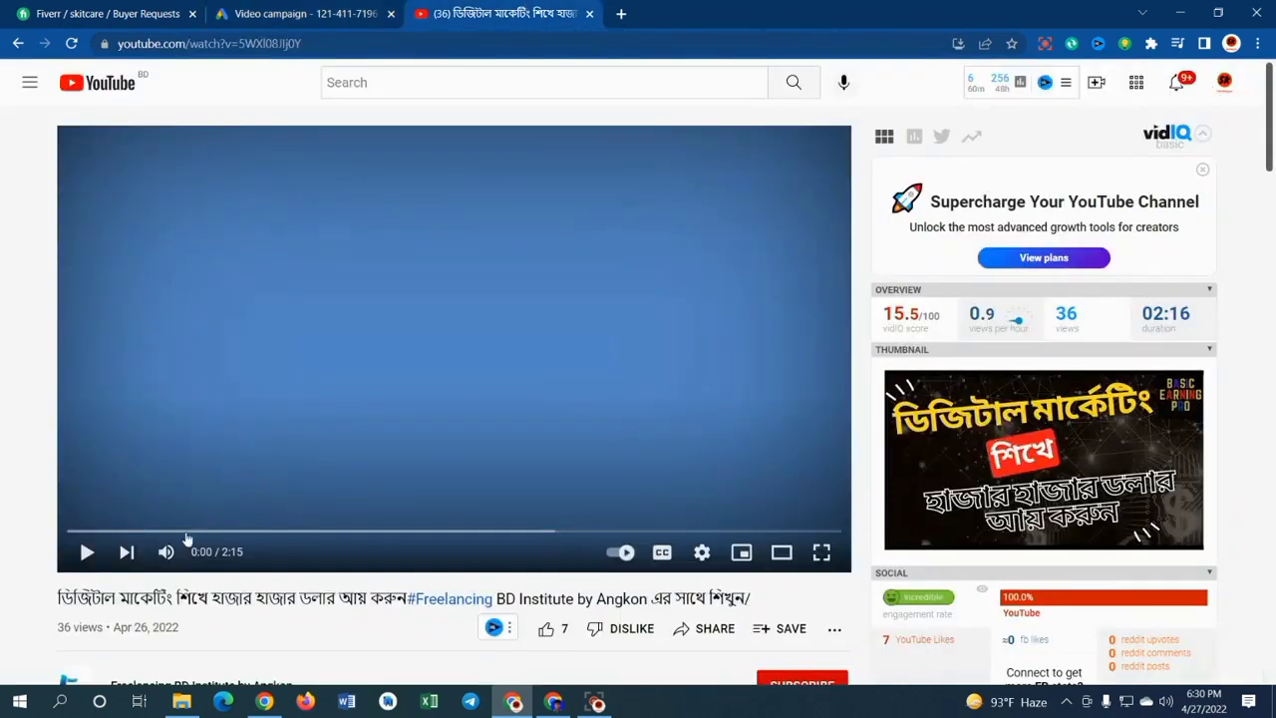
left_click(283, 16)
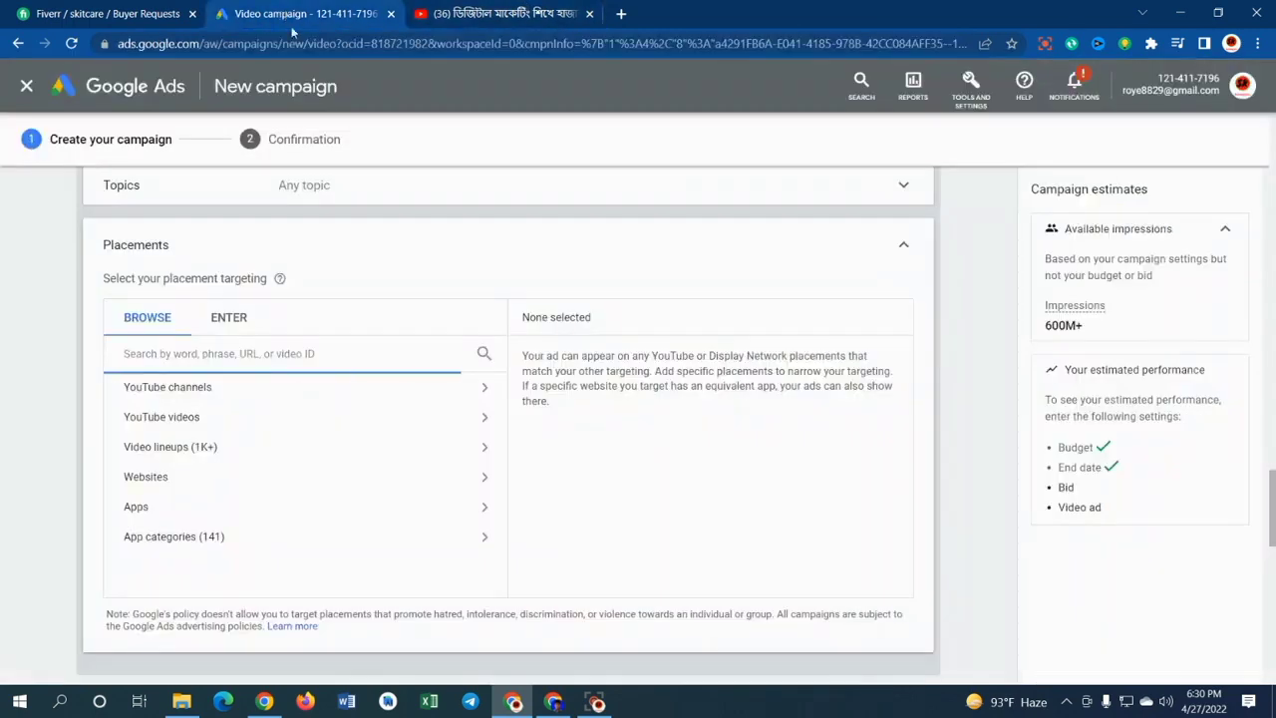